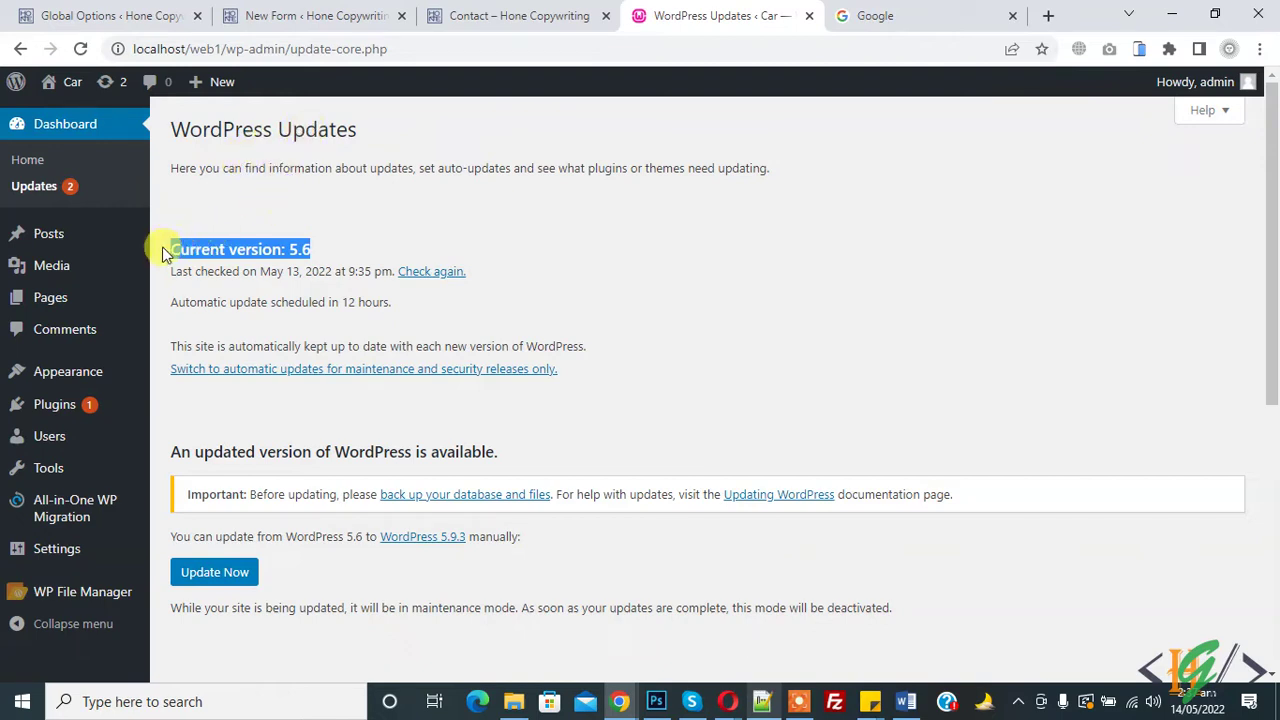
Step: Search Google for 'wordpress download' and open the WordPress.org Download page
left_click(292, 249)
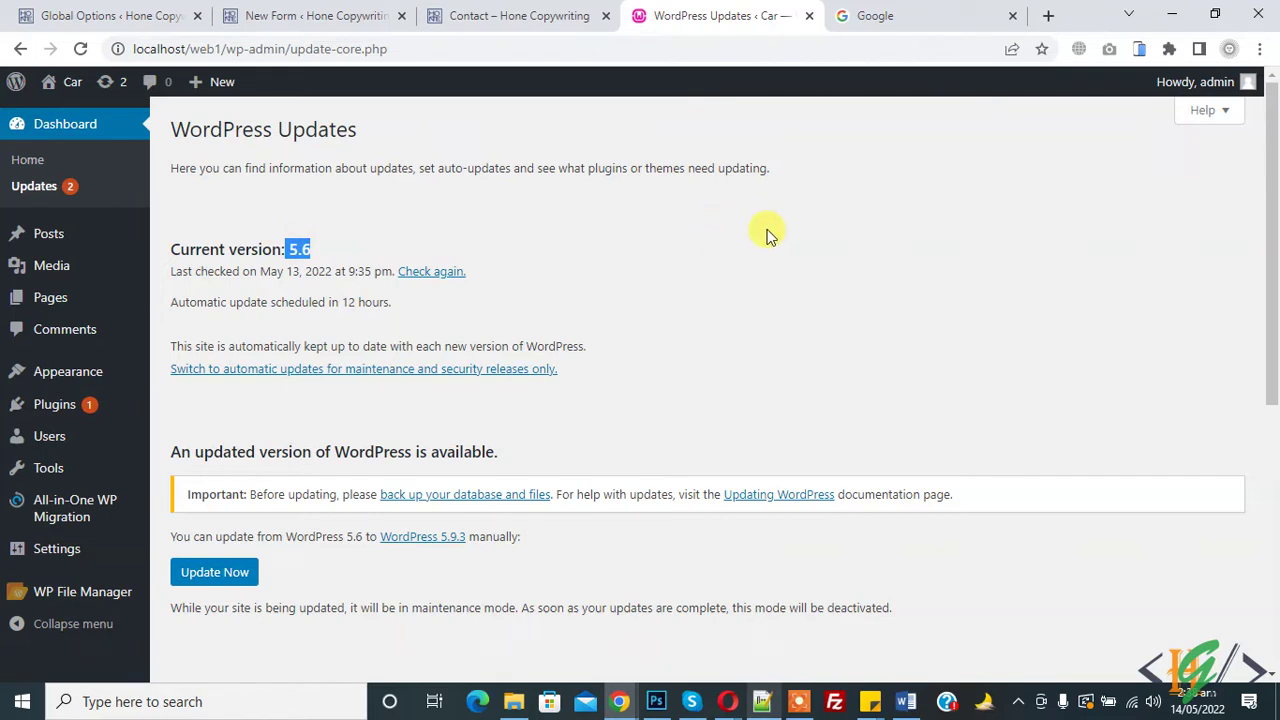
left_click(905, 10)
type("wo")
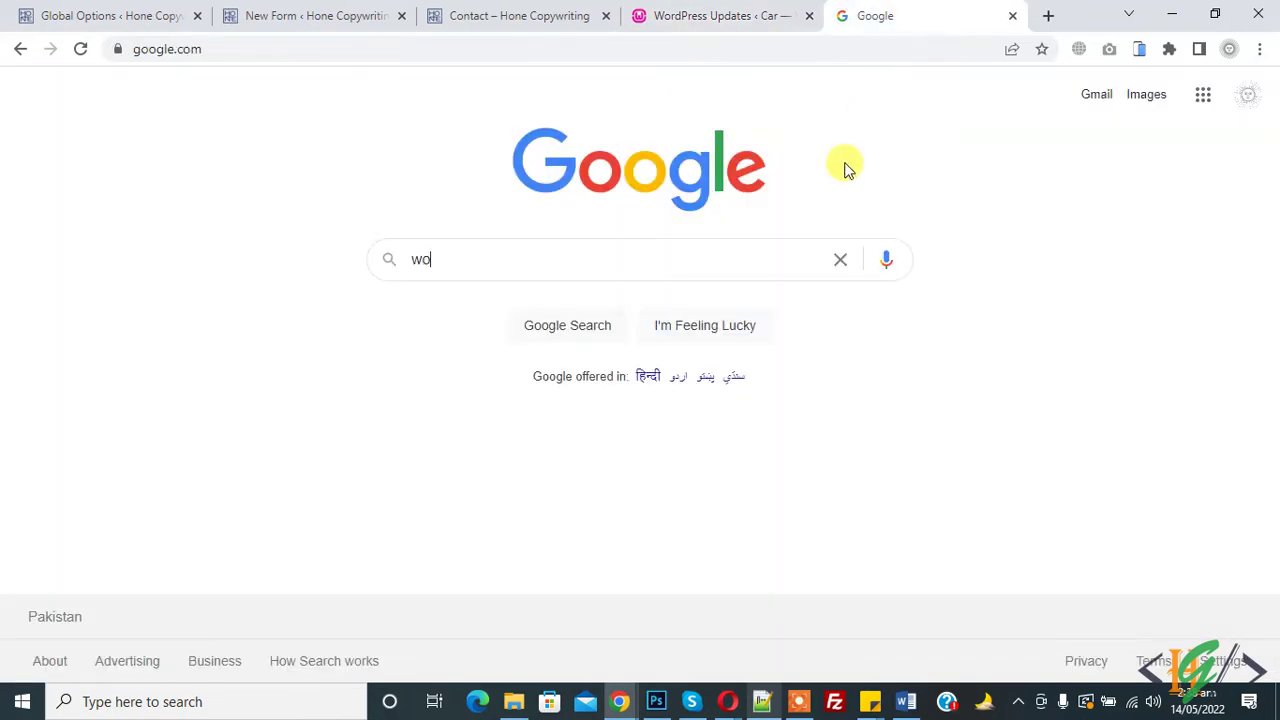
type("rdpress downlo")
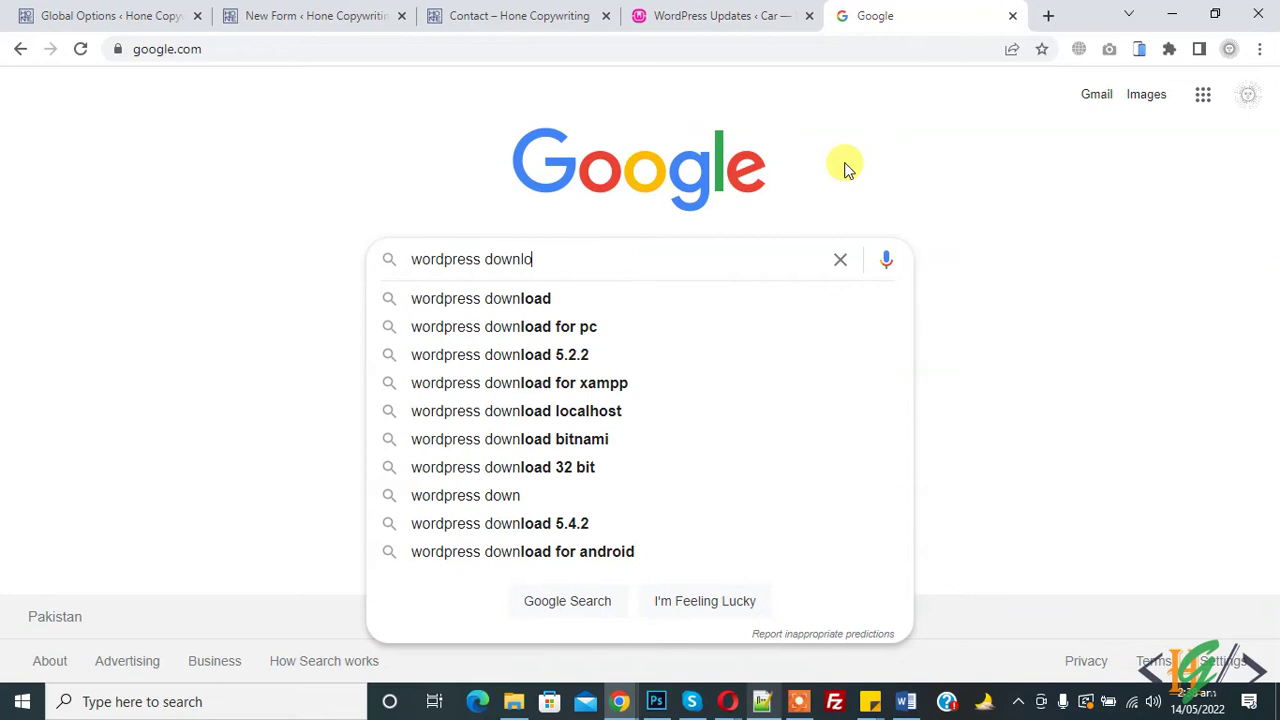
type("ad")
key("Return")
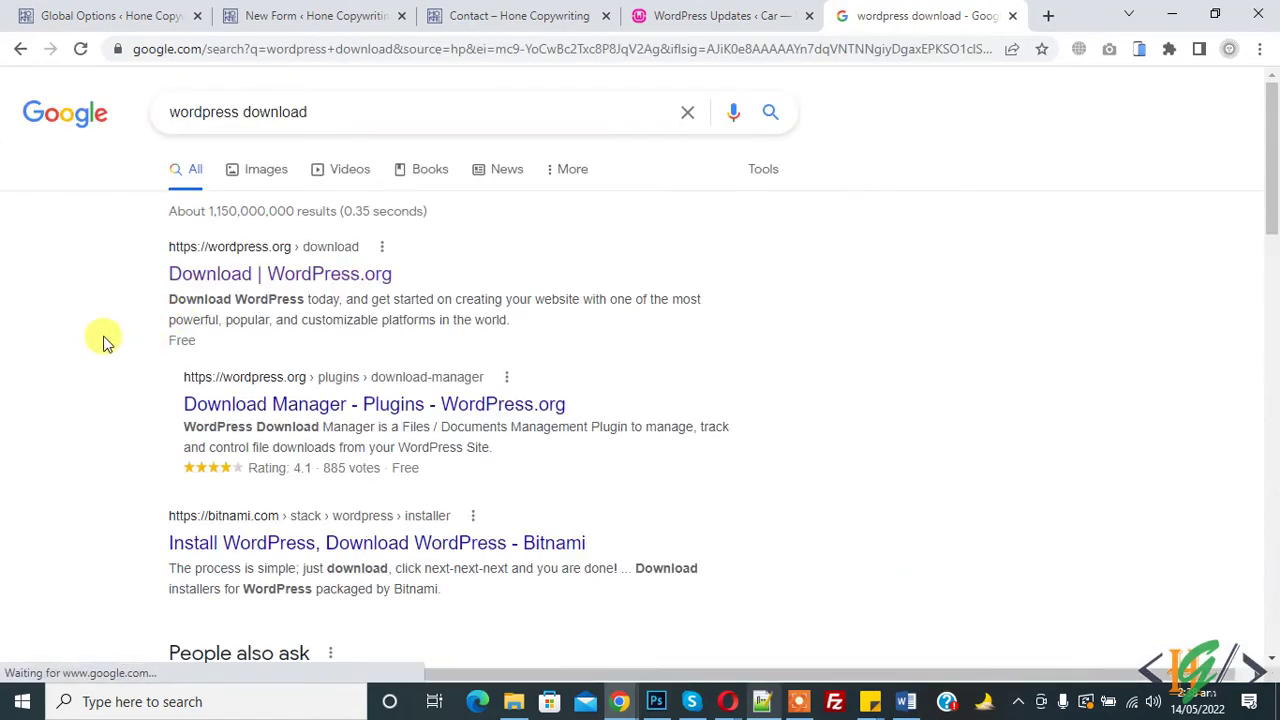
left_click(331, 281)
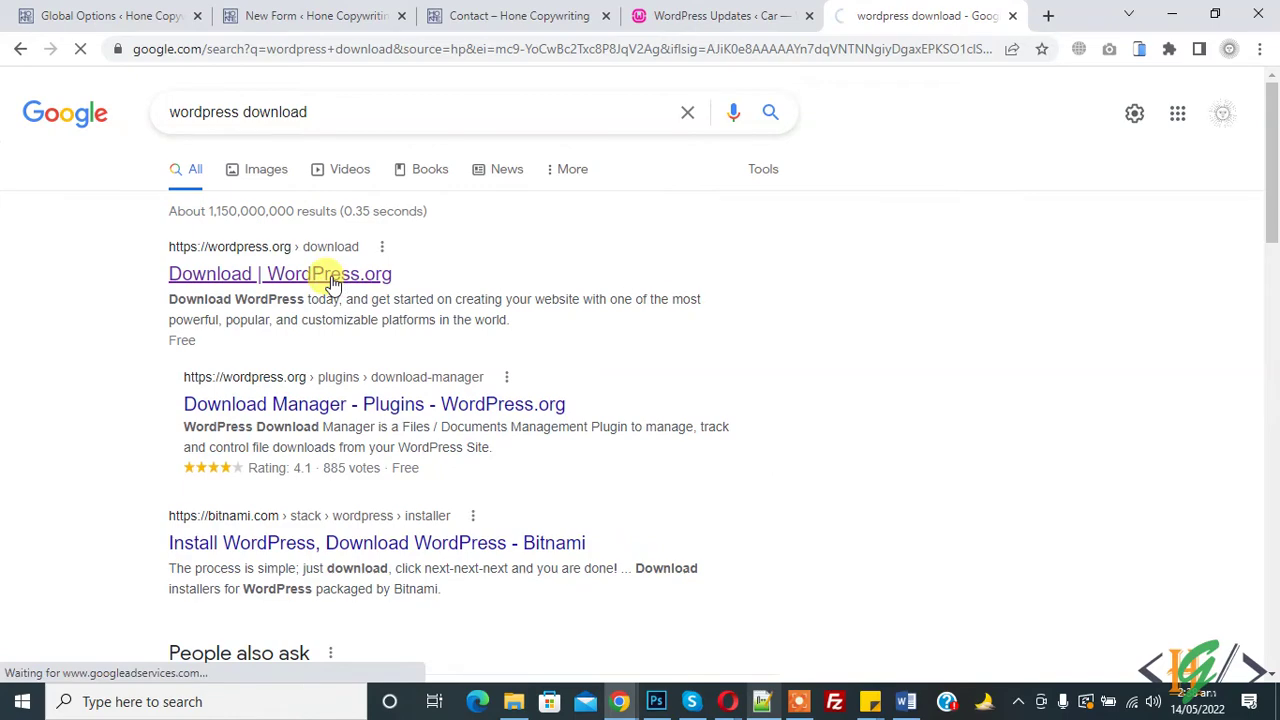
scroll(780, 280, "down", 5)
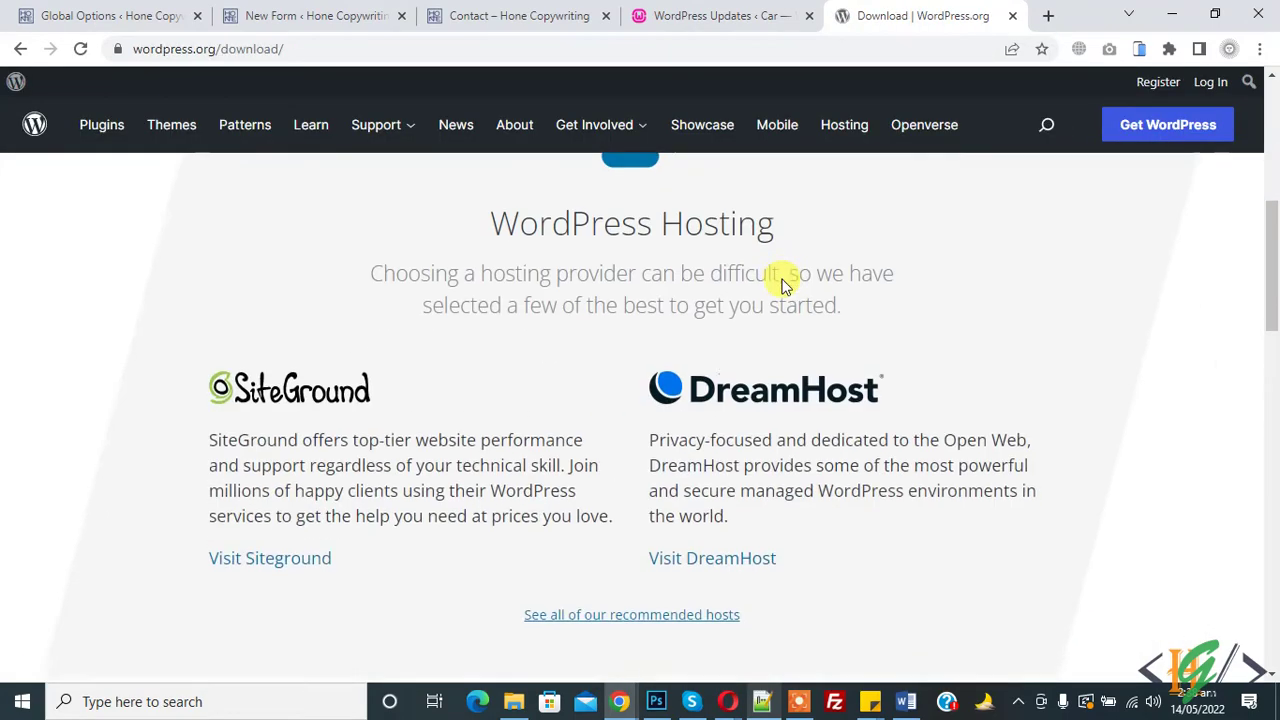
scroll(780, 283, "up", 5)
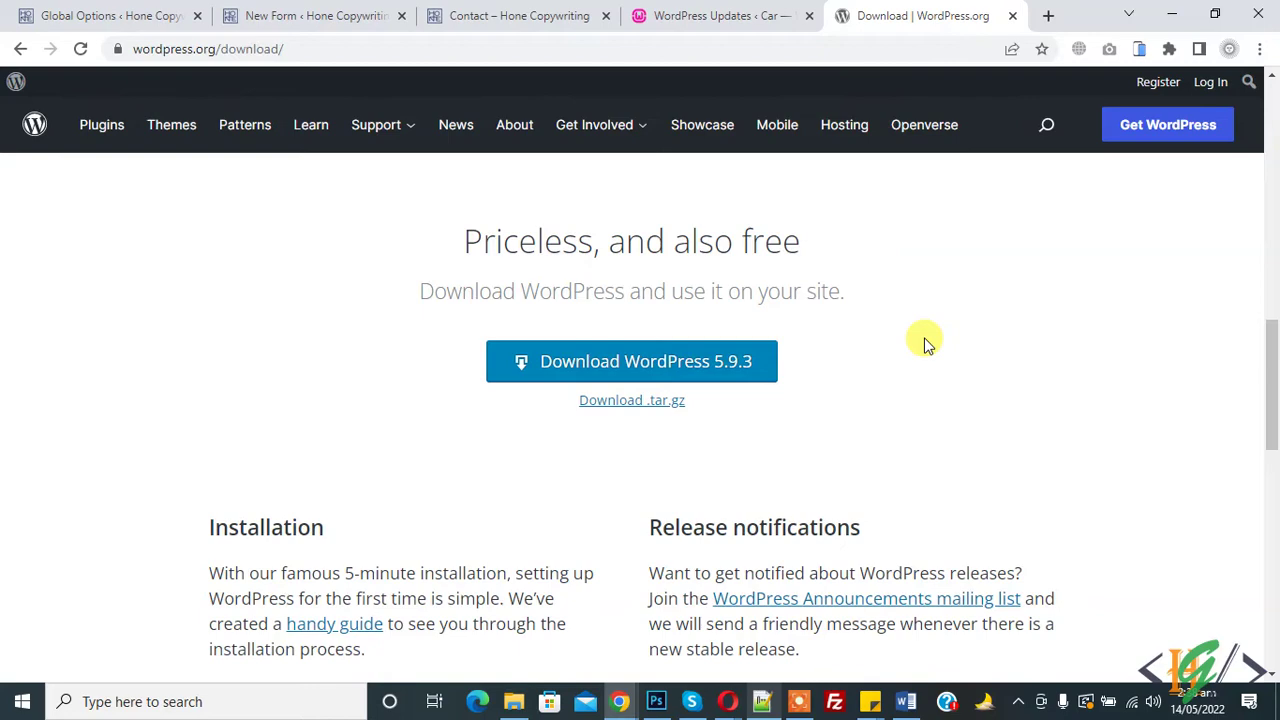
Step: Check the installation notes, then copy wordpress-5.9.3 (2).zip from the Downloads folder
left_click_drag(205, 520, 620, 573)
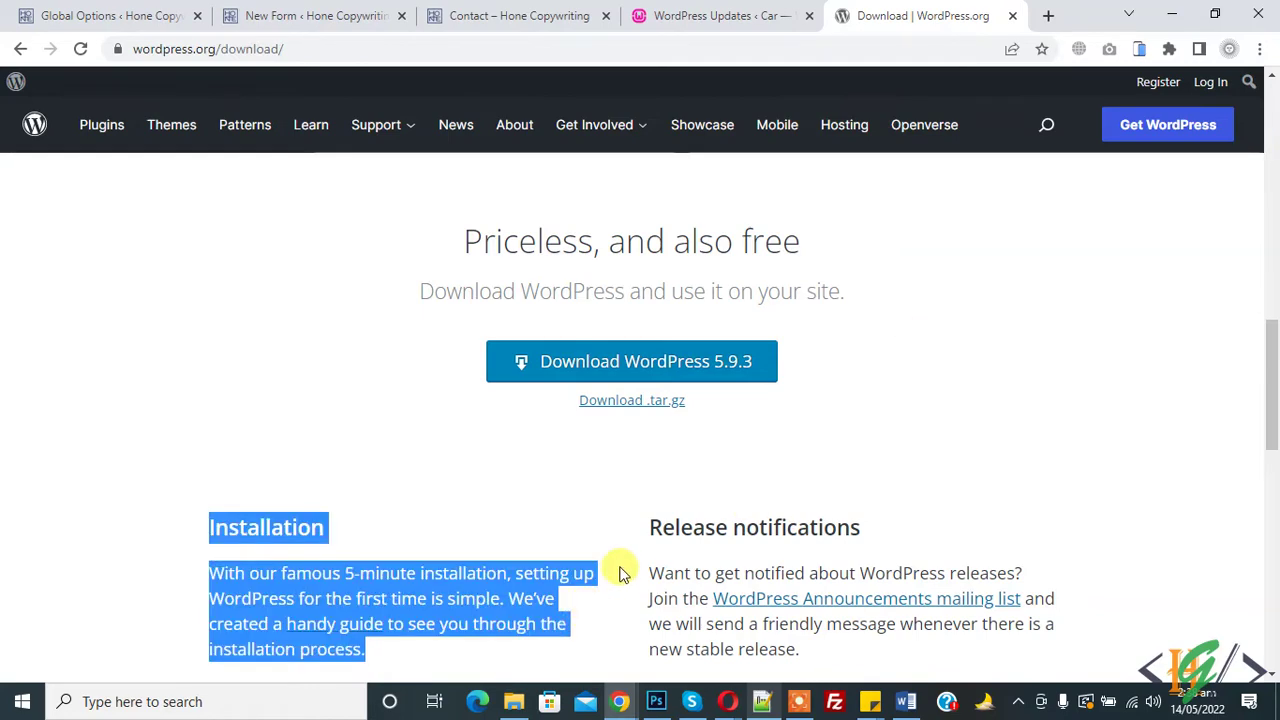
left_click(610, 510)
key("alt+Tab")
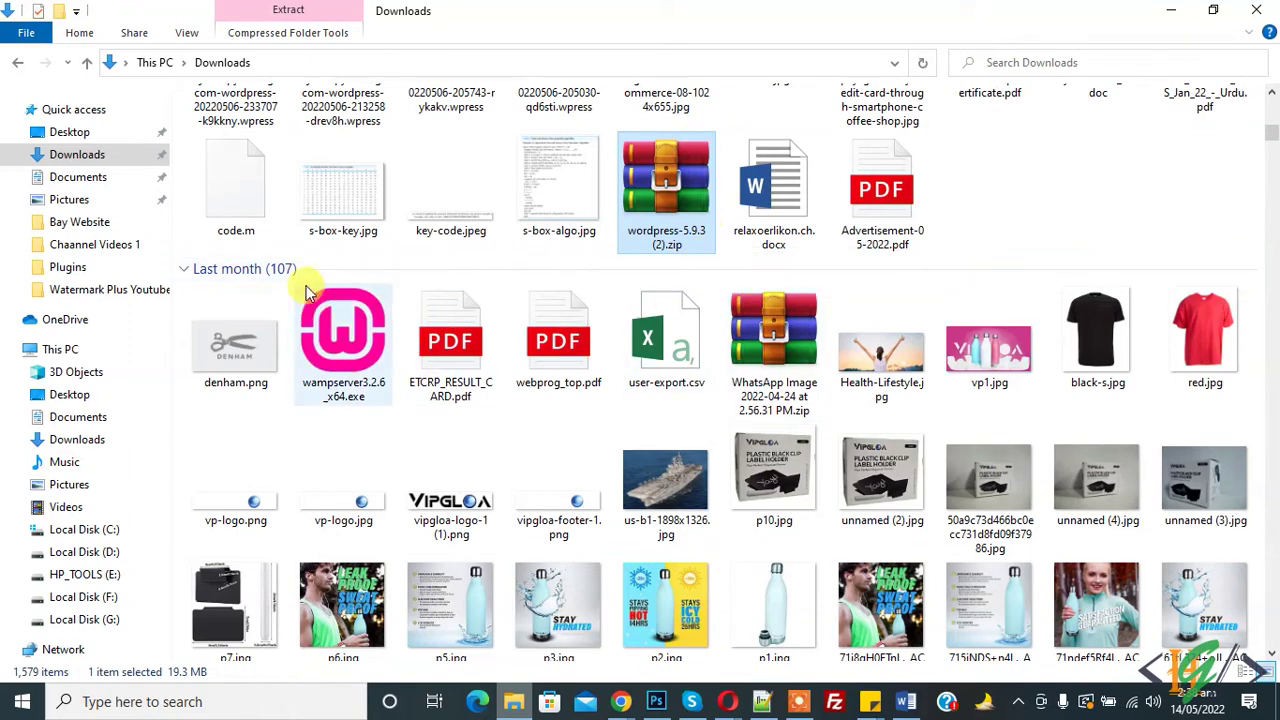
Step: Open C:\wamp64\www in File Explorer
left_click(78, 530)
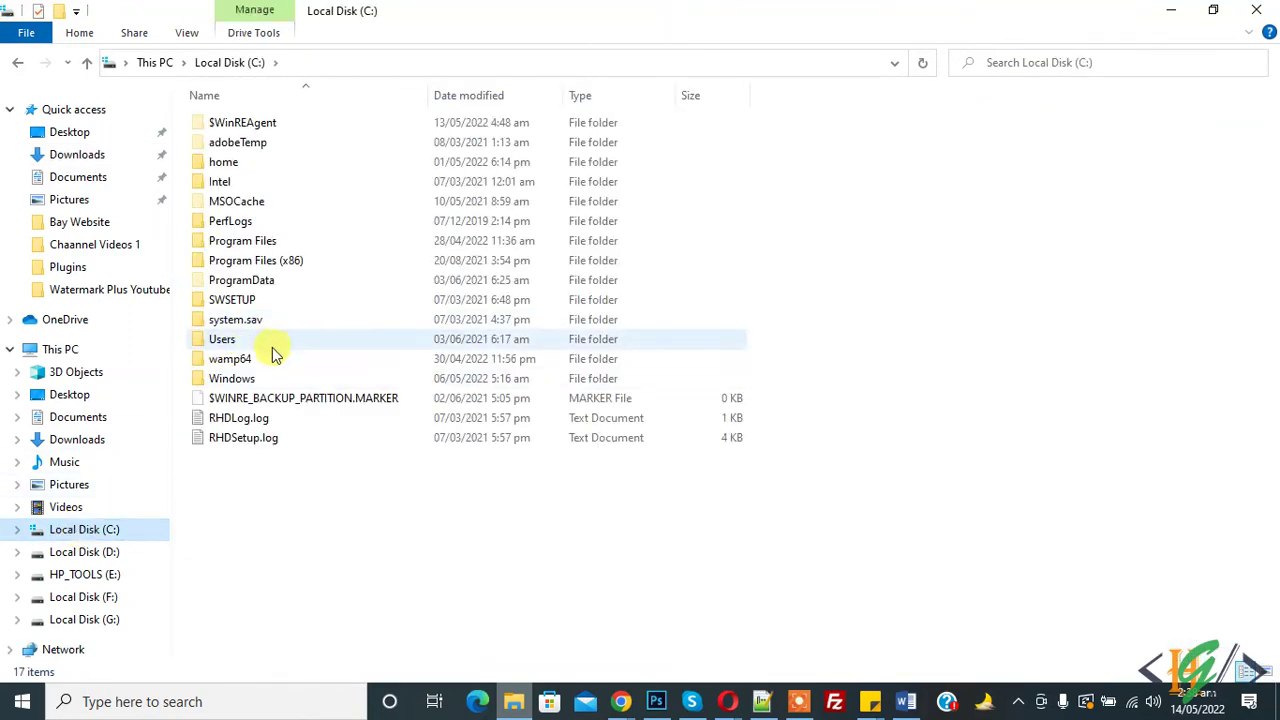
double_click(233, 359)
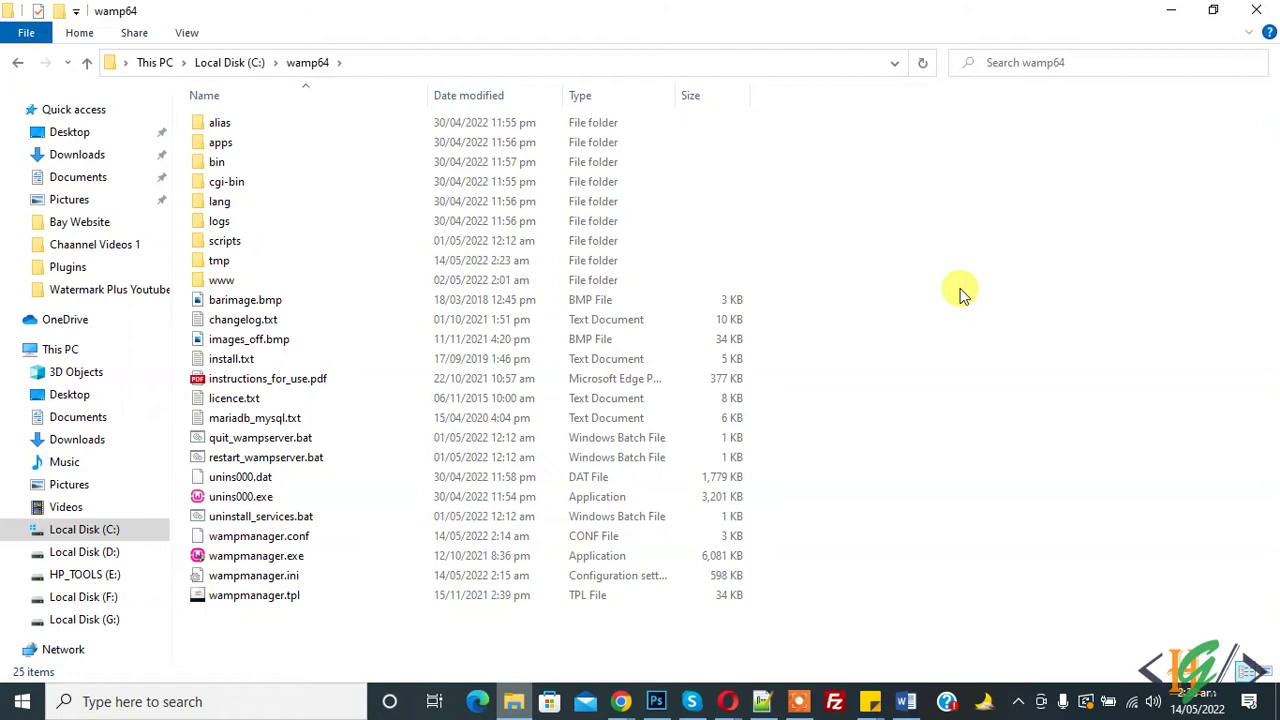
double_click(224, 287)
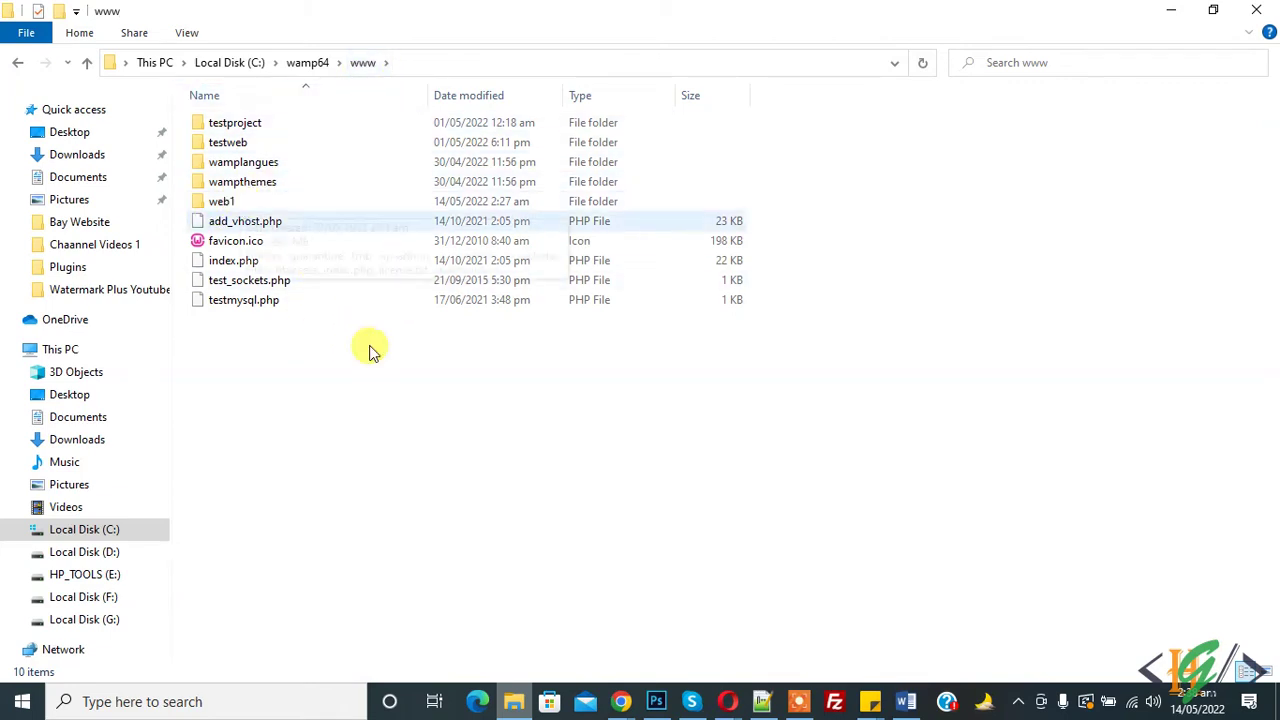
Step: Confirm from the localhost/web1 URL on the Updates page that the site folder is web1
left_click(514, 701)
left_click(748, 8)
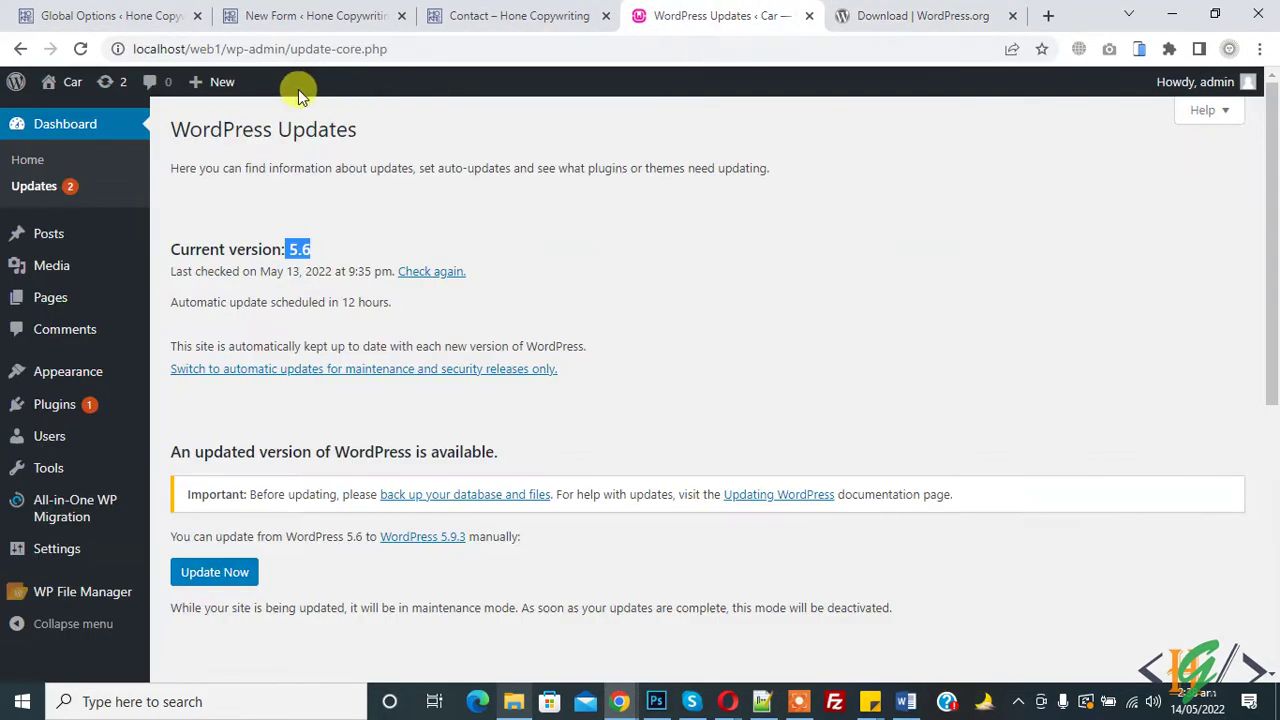
double_click(205, 48)
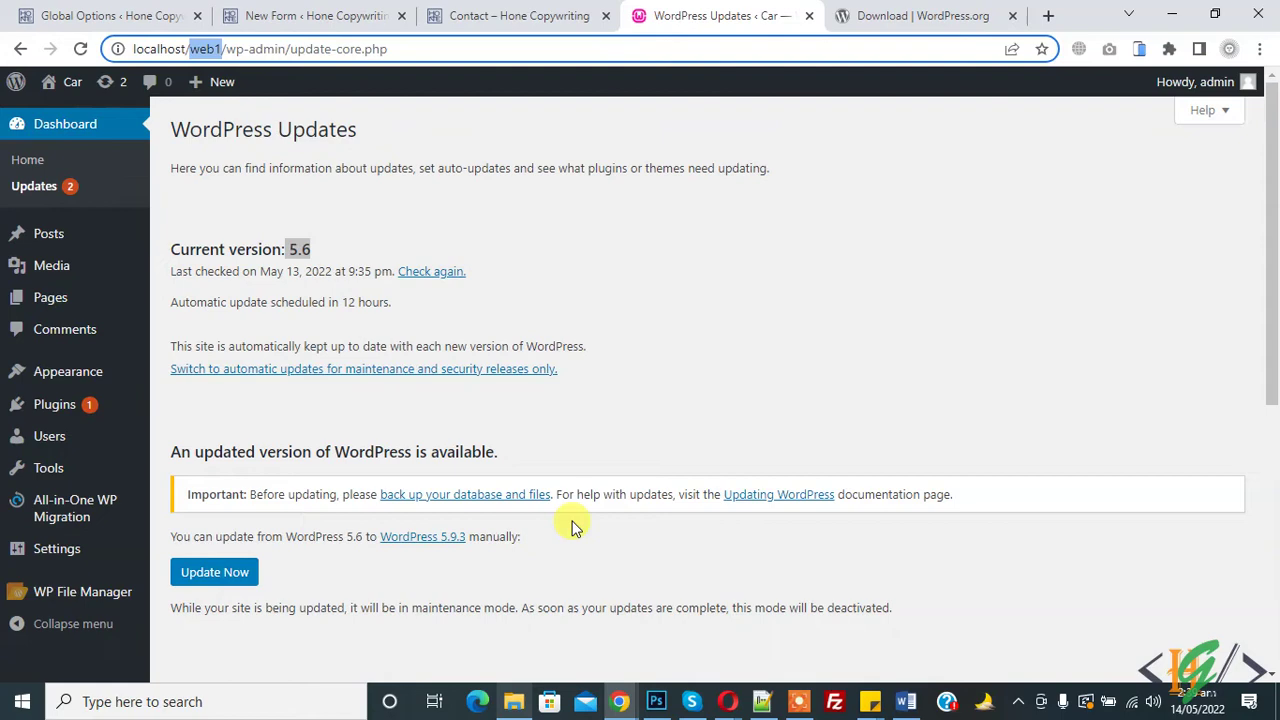
left_click(514, 700)
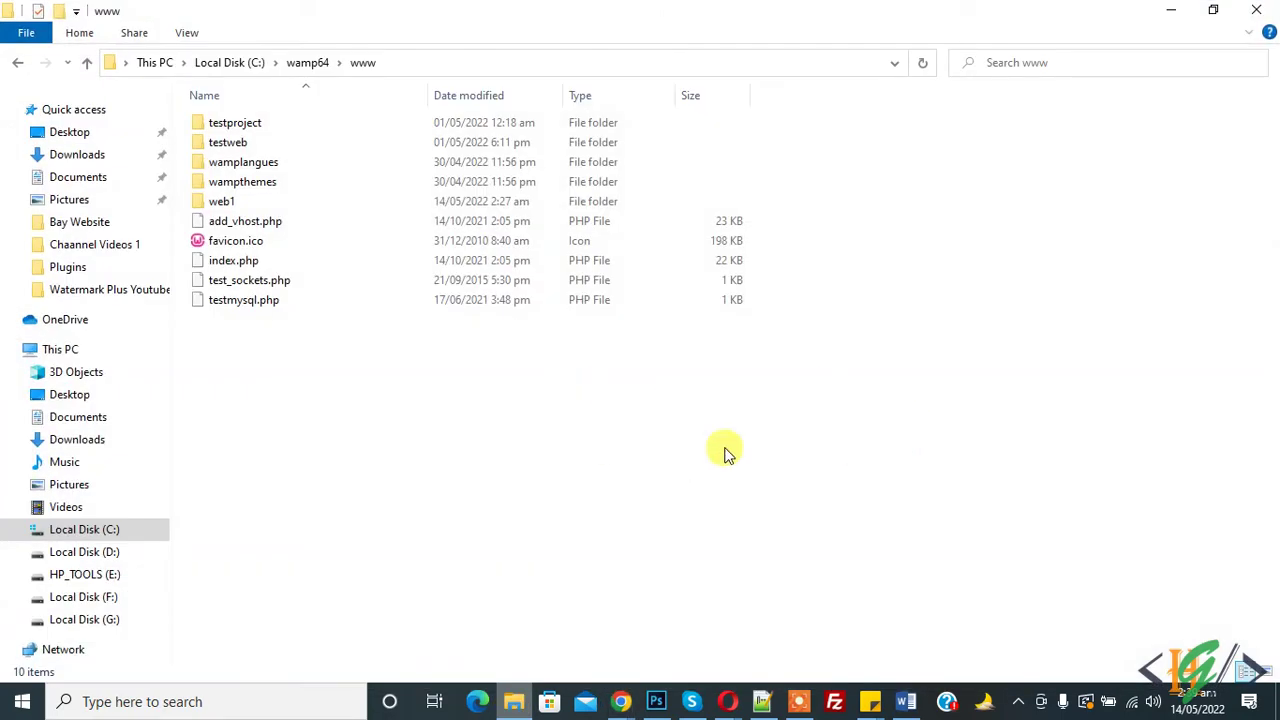
Step: Paste the WordPress 5.9.3 zip into the web1 folder
double_click(222, 203)
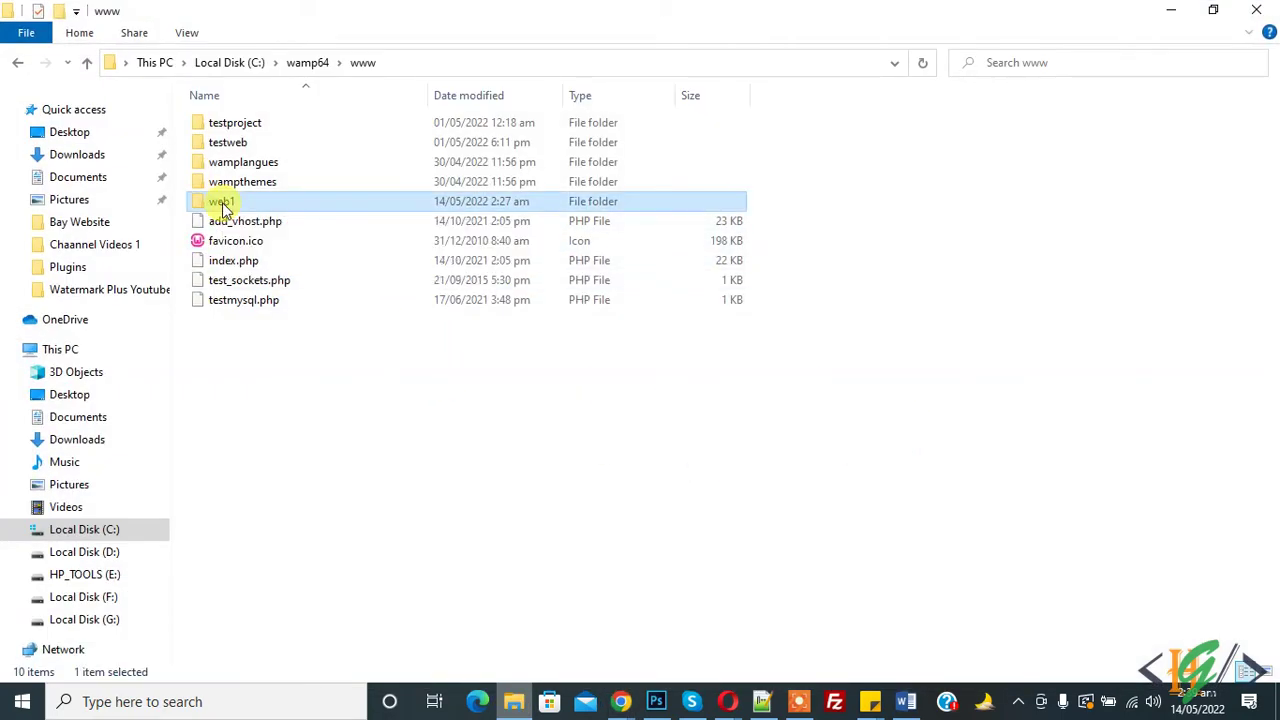
right_click(897, 254)
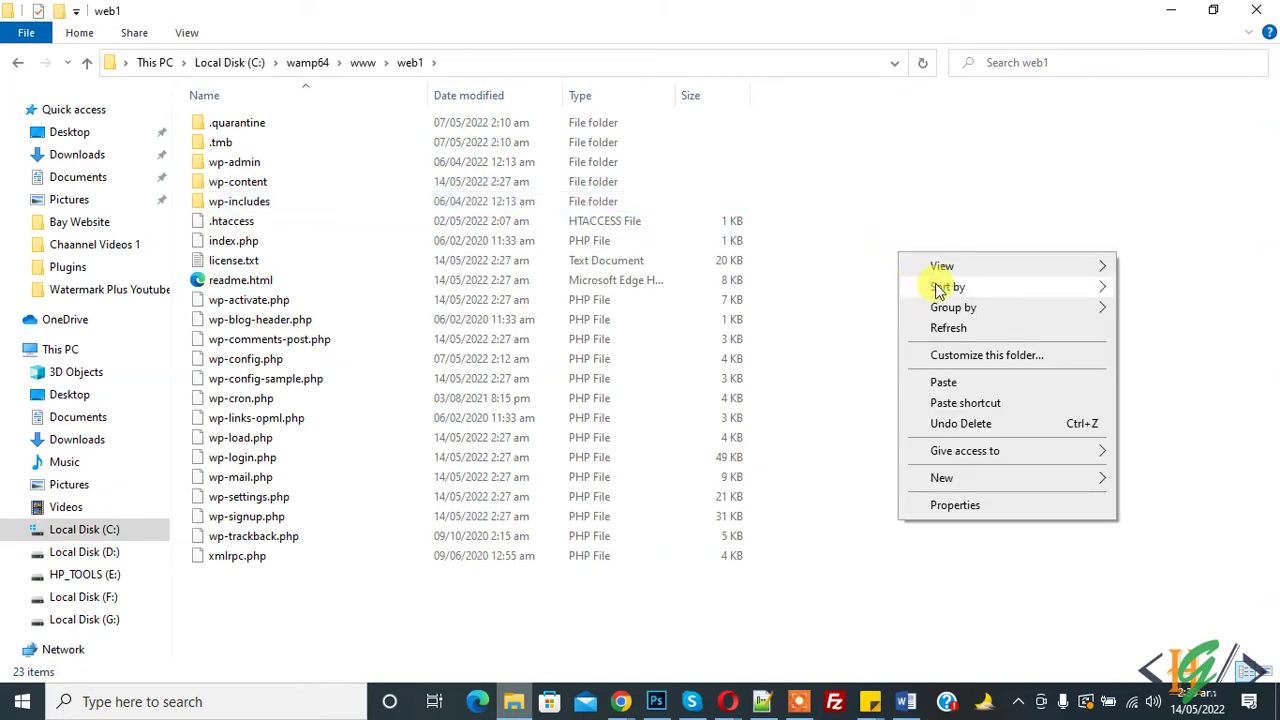
left_click(944, 383)
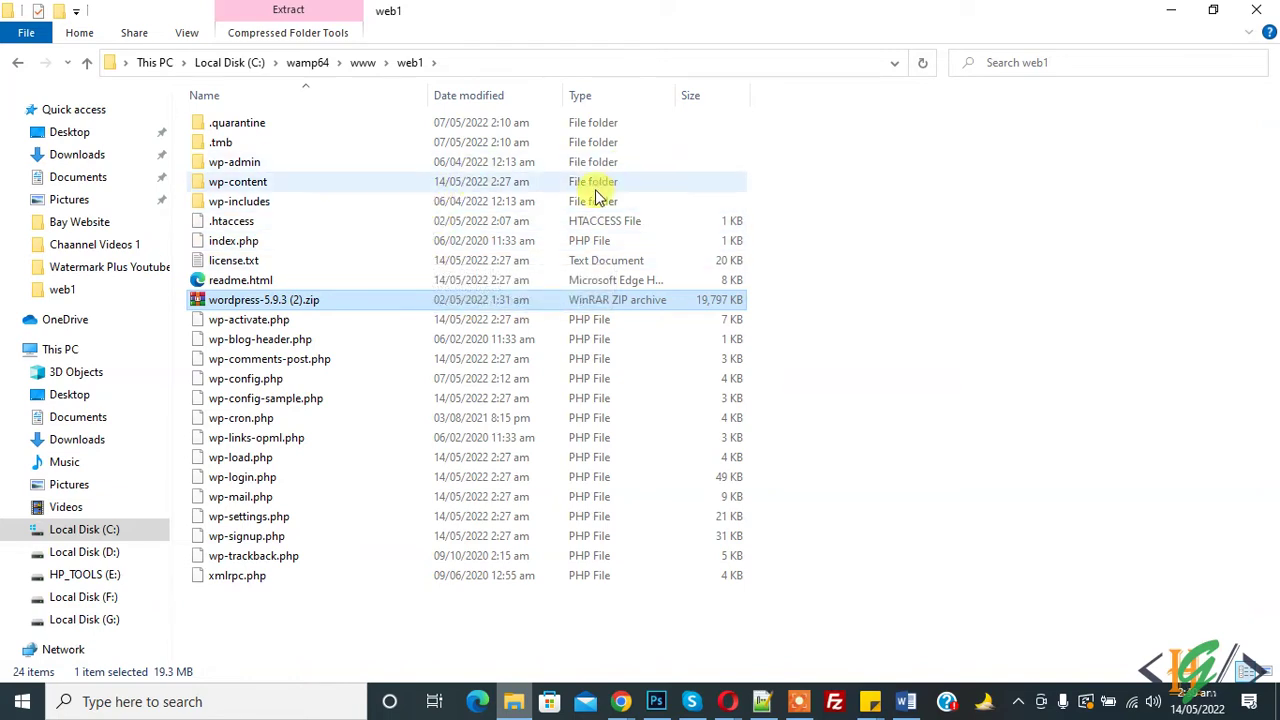
Step: Extract the zip into a wordpress-5.9.3 (2) folder
double_click(238, 299)
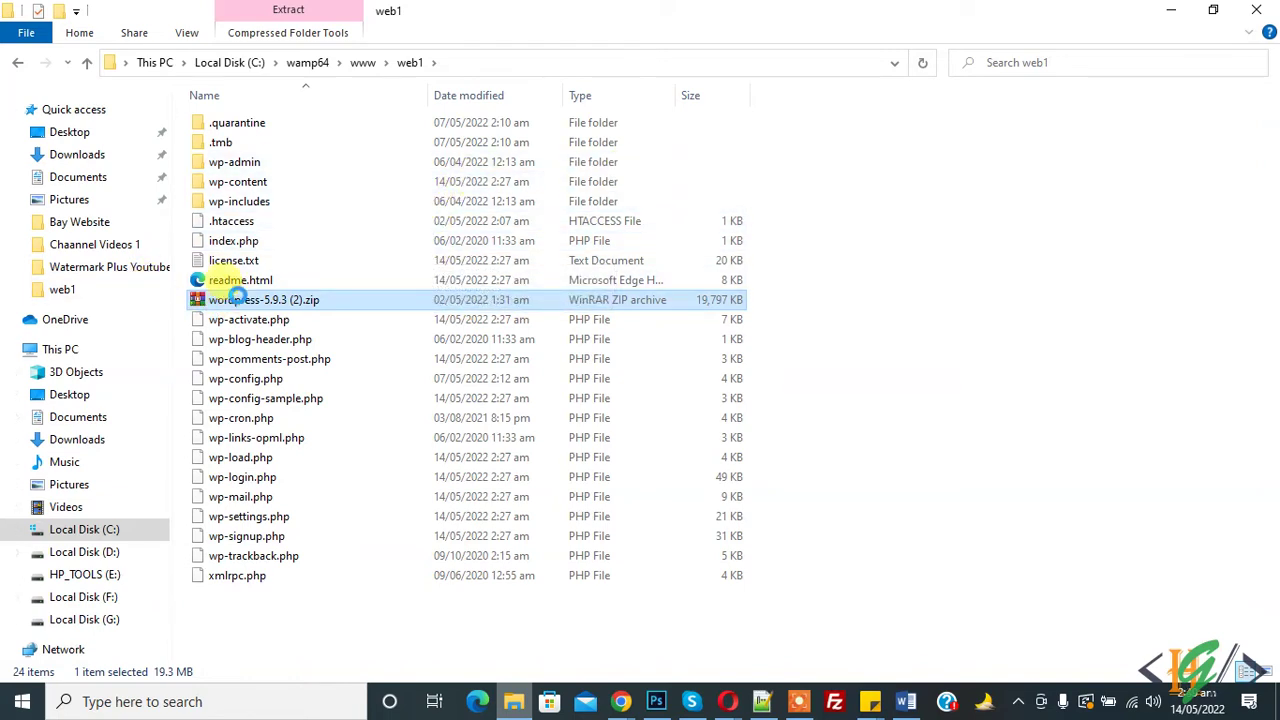
right_click(238, 299)
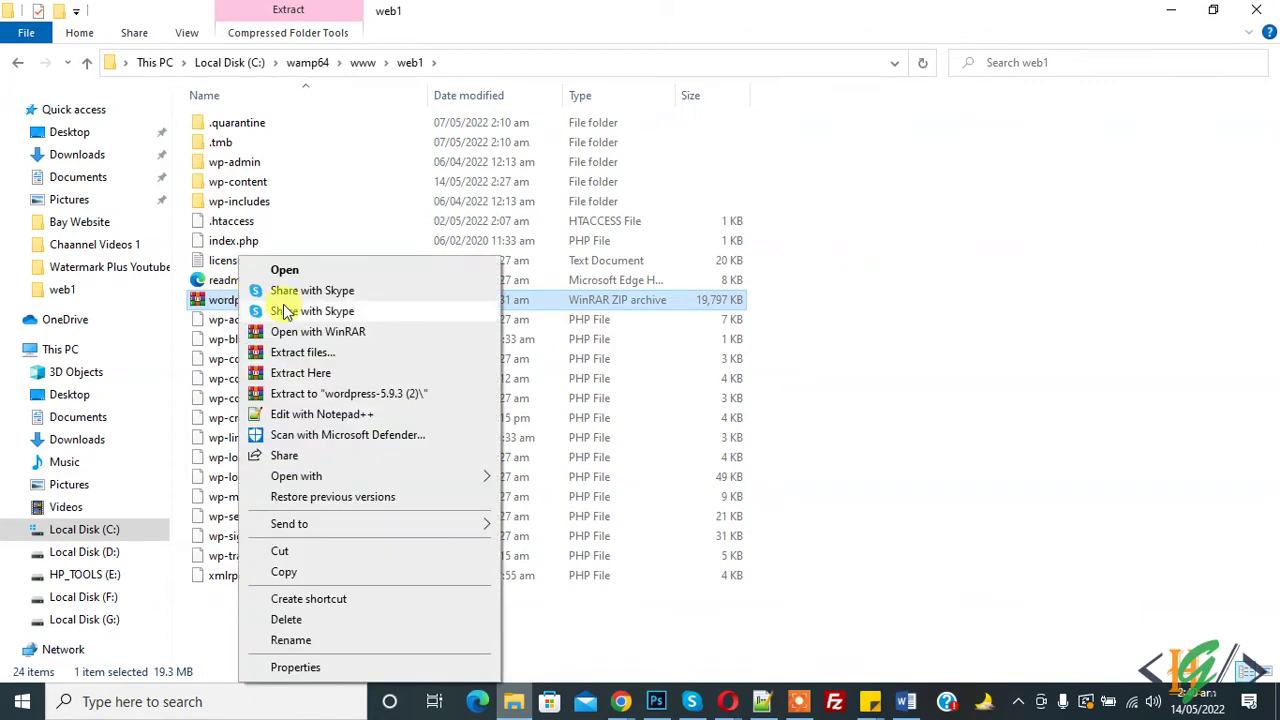
left_click(392, 398)
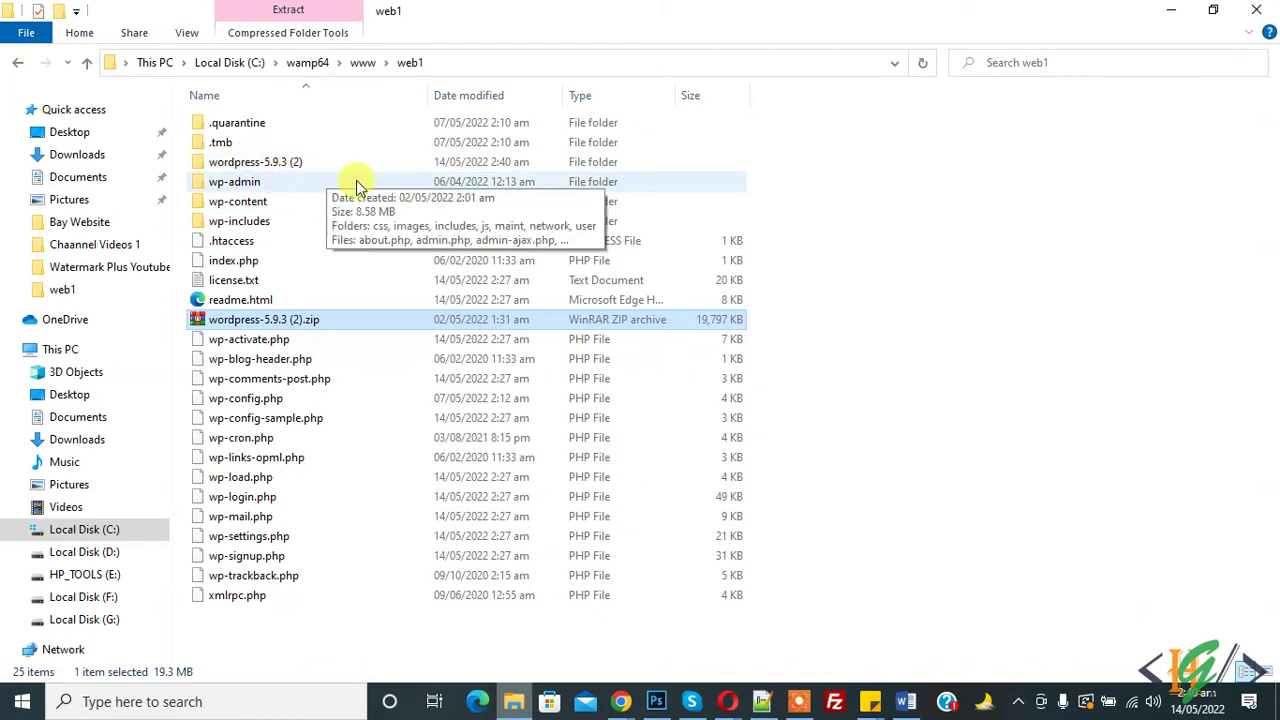
Step: Delete the old wp-admin and wp-includes folders from web1
left_click(220, 186)
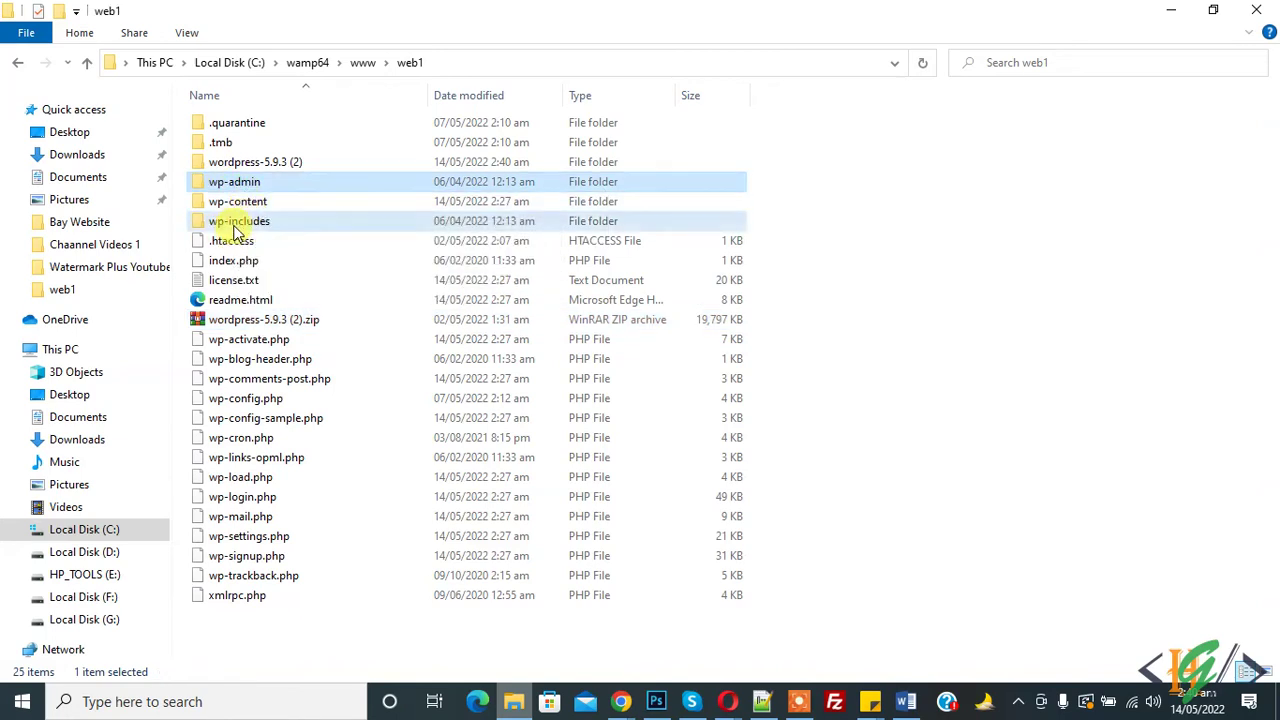
left_click(233, 222, "ctrl")
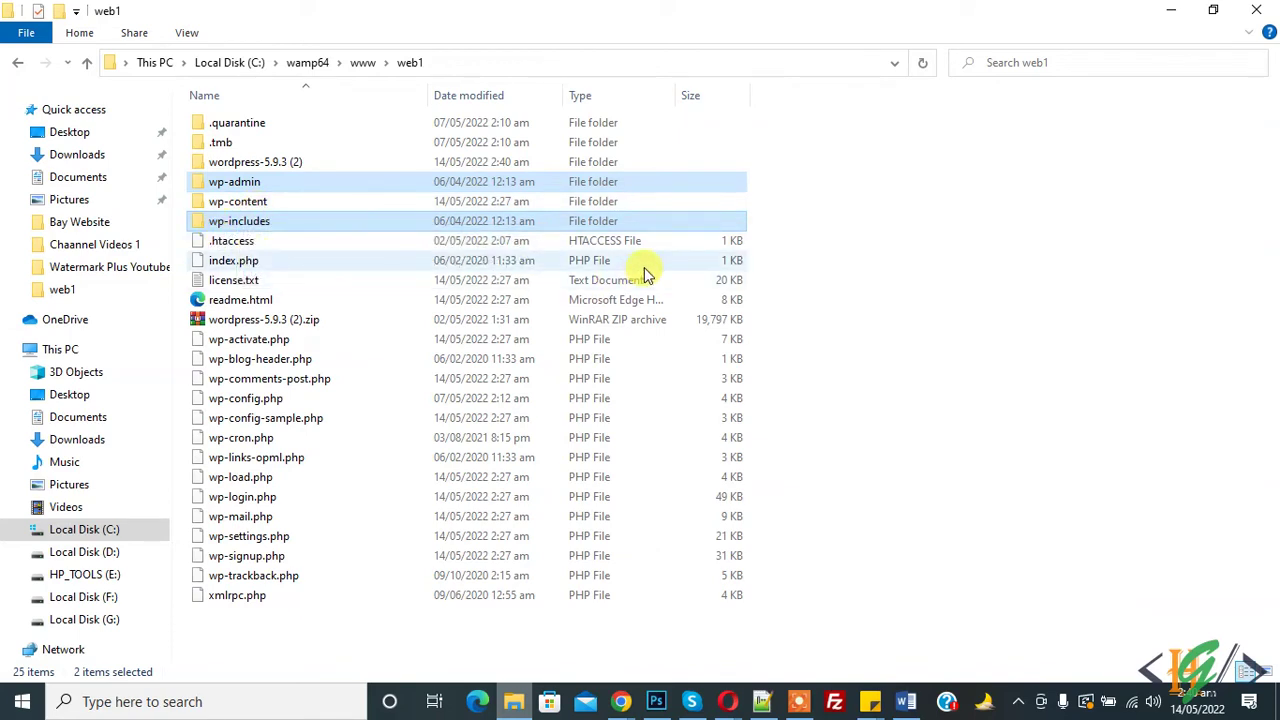
key("Delete")
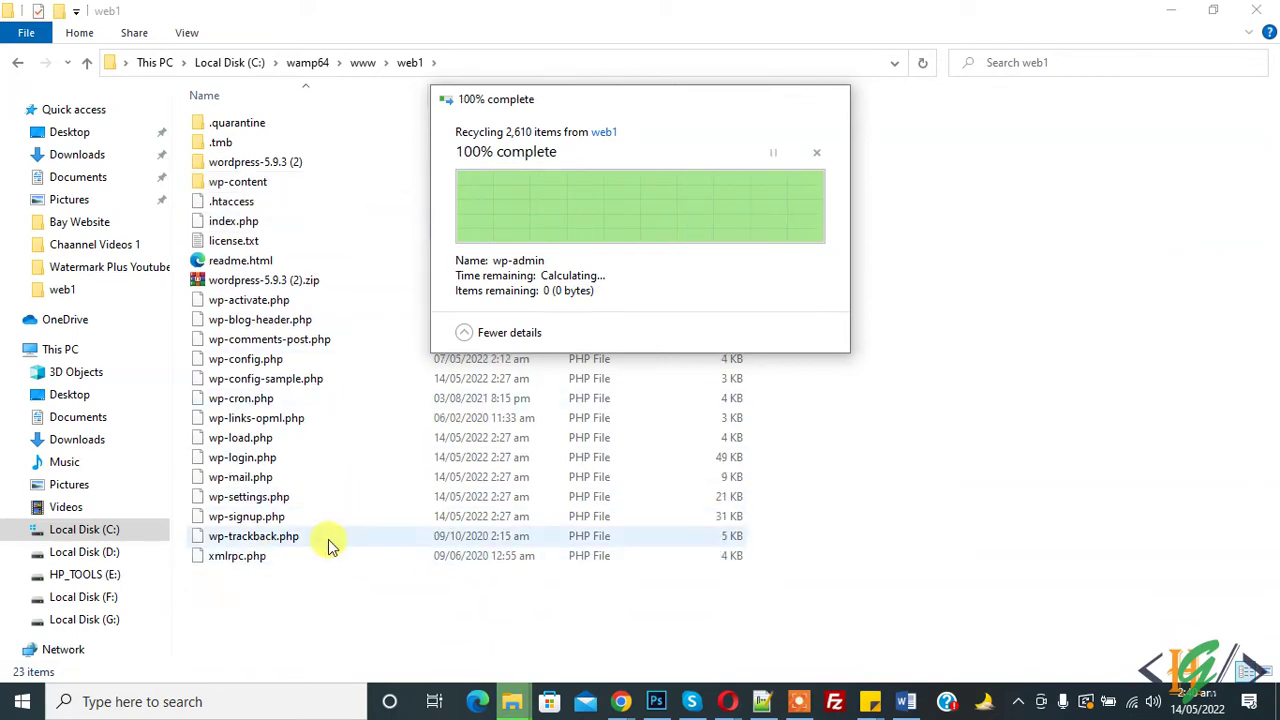
Step: Delete the old core PHP files from xmlrpc.php upward, keeping wp-config.php
left_click(236, 557)
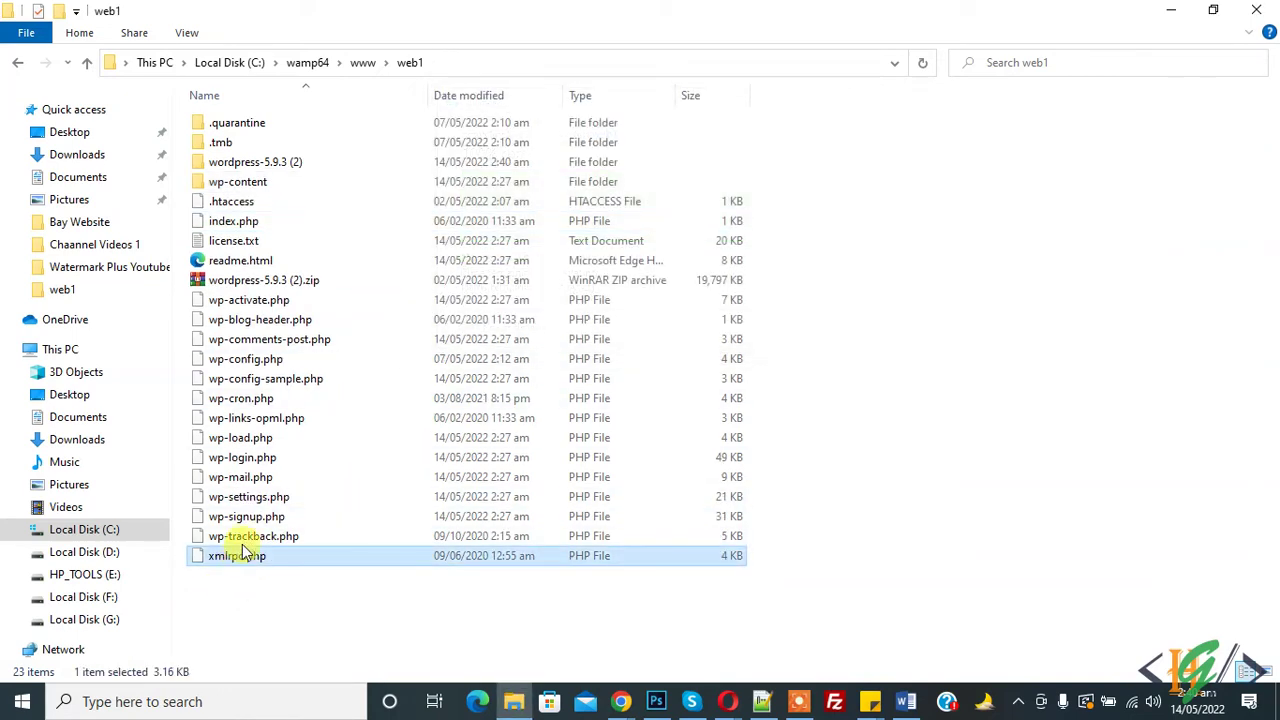
left_click_drag(247, 540, 257, 206)
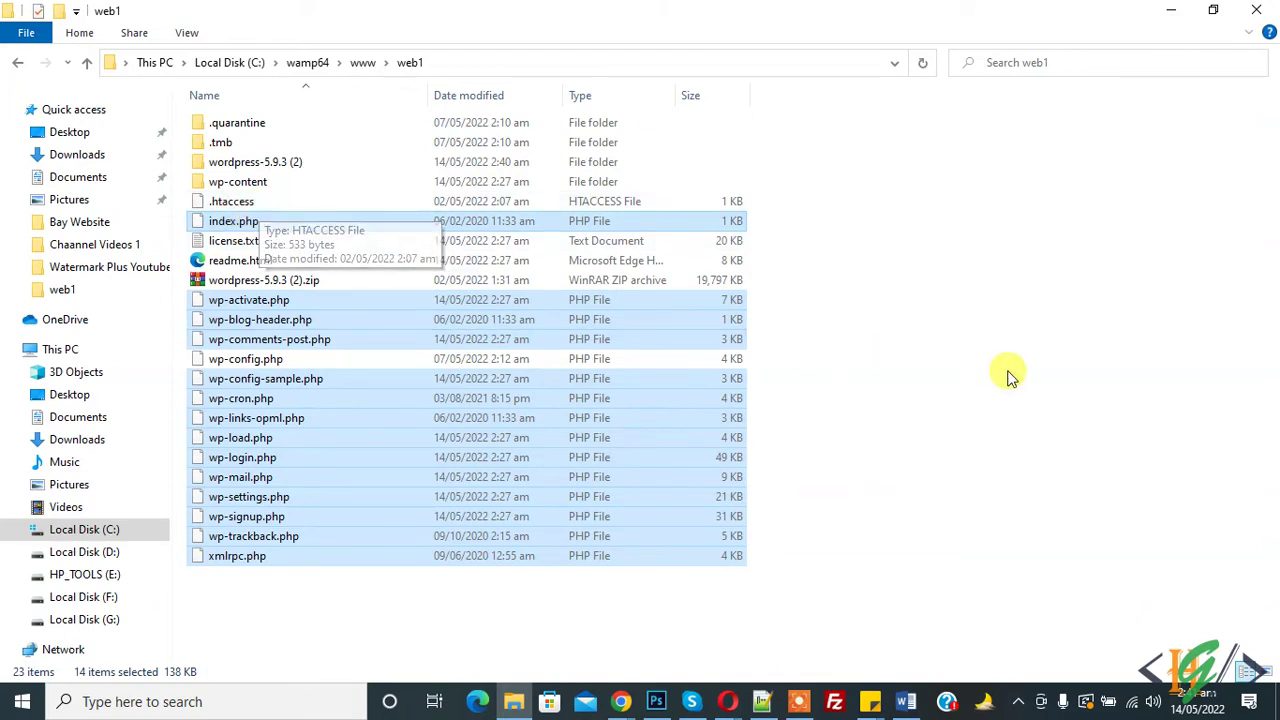
key("Delete")
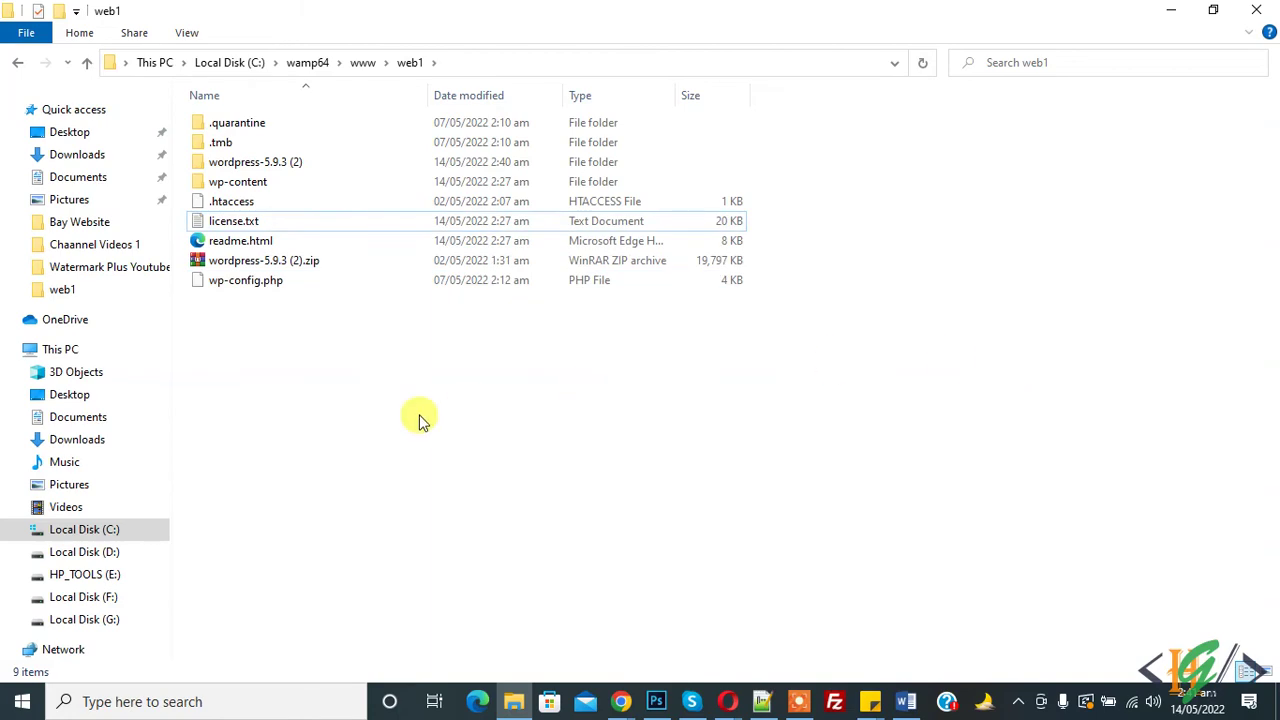
Step: Open wordpress-5.9.3 (2)\wordpress and select the wp-admin folder
double_click(250, 165)
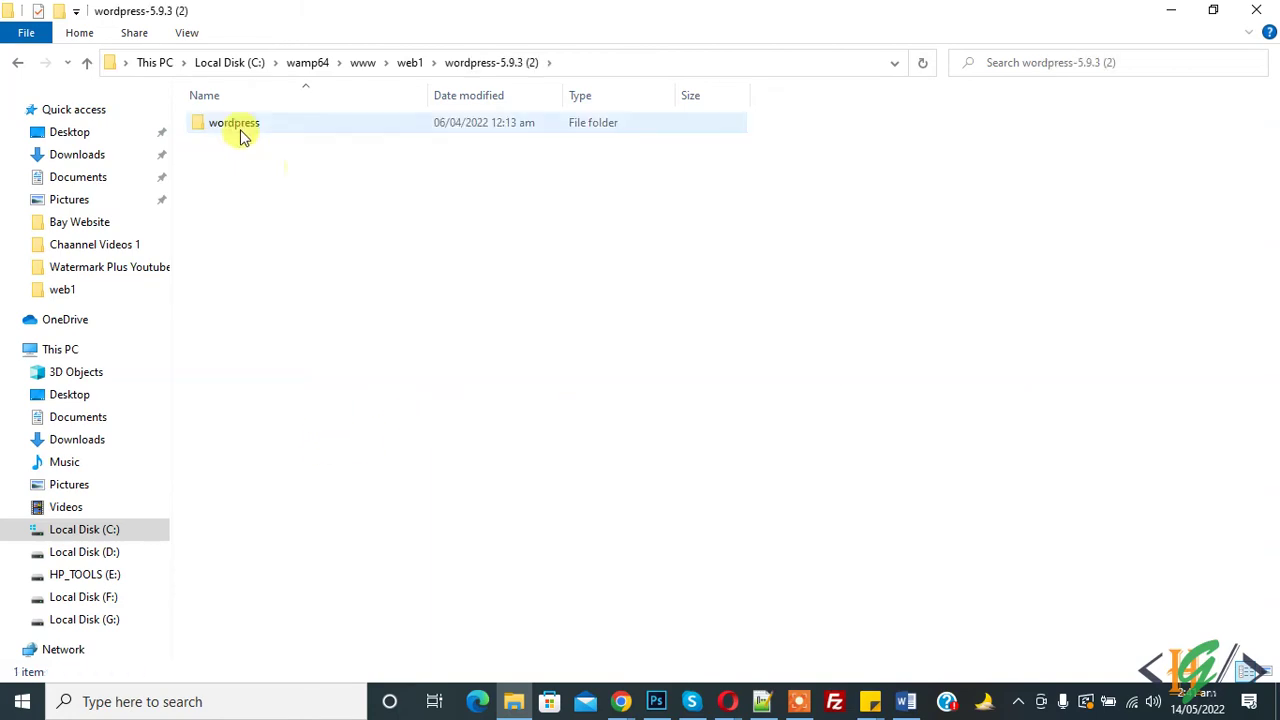
double_click(240, 128)
left_click(243, 125)
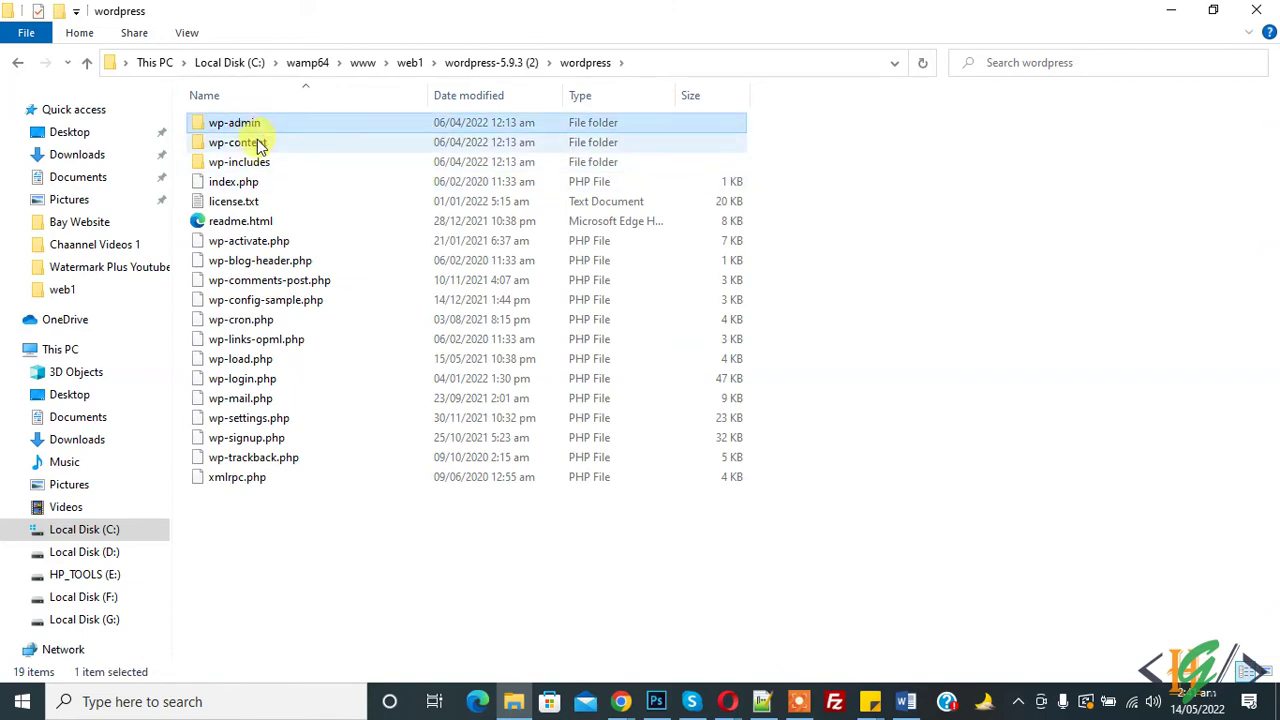
left_click(252, 145, "ctrl")
left_click(251, 143)
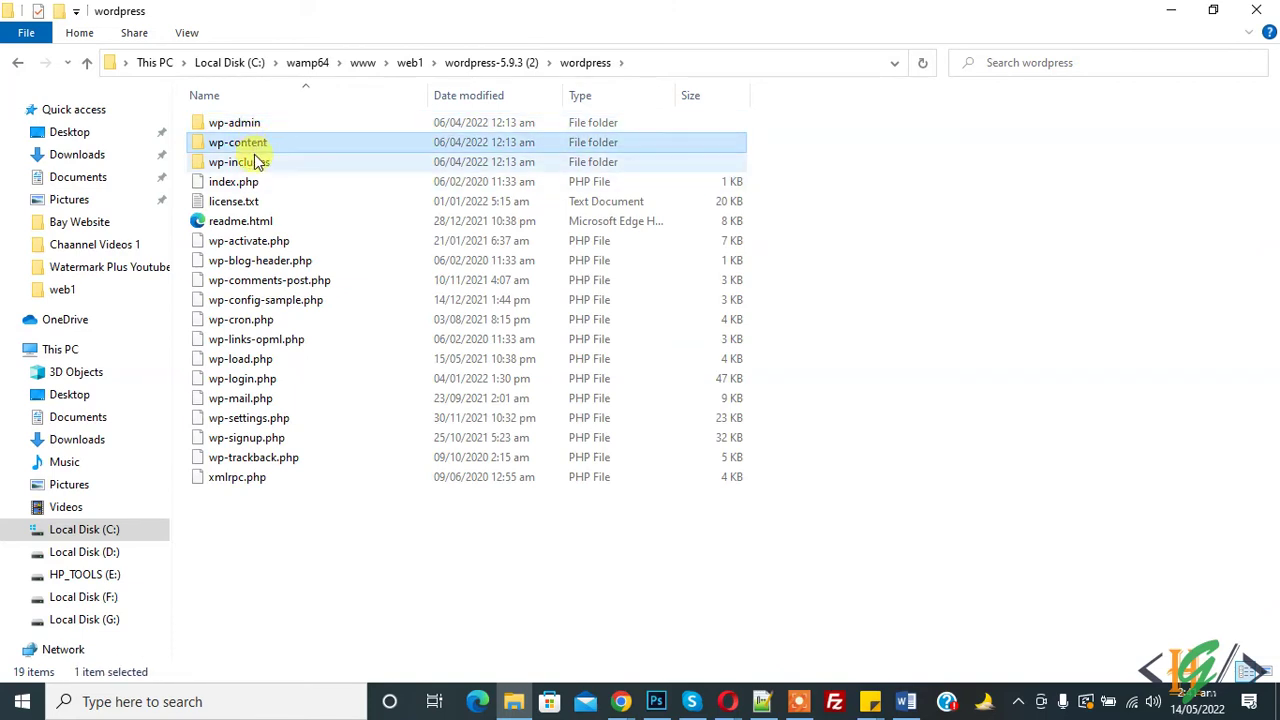
left_click(240, 128)
Step: Select wp-includes and every core file through xmlrpc.php, skipping wp-content, and paste into web1
left_click(251, 163, "ctrl")
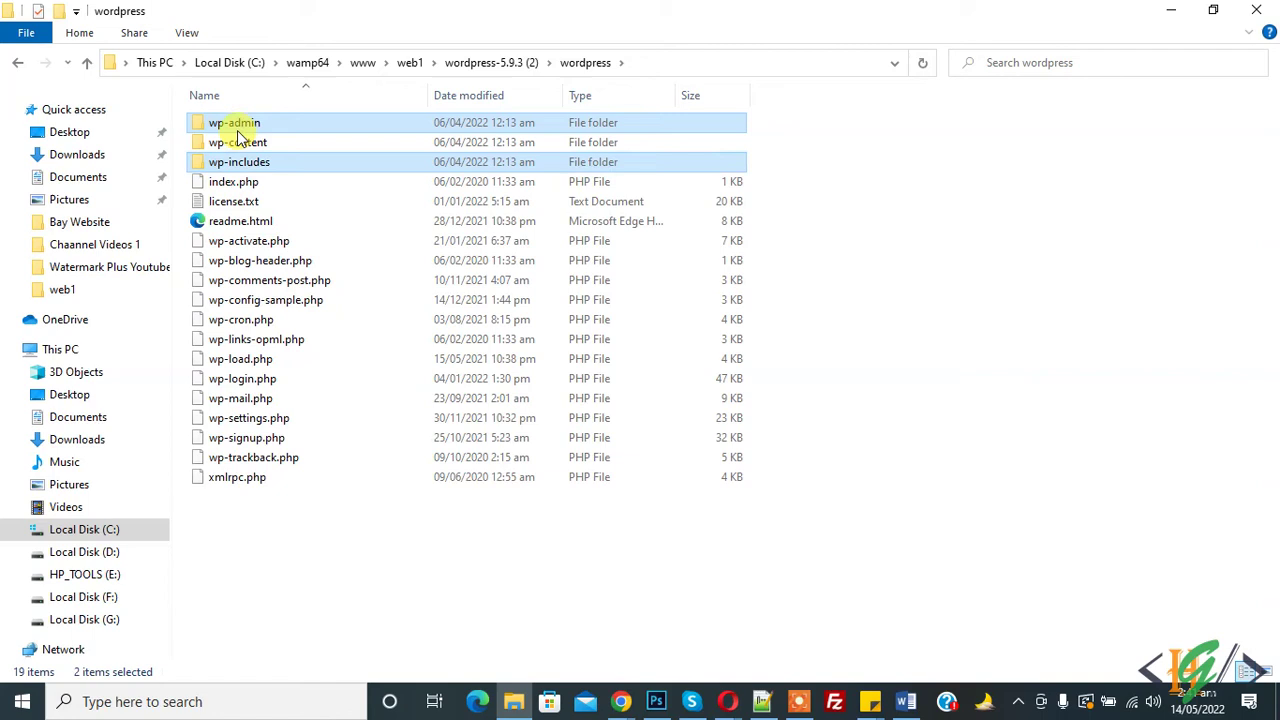
left_click(233, 183, "ctrl")
left_click(245, 203, "ctrl")
left_click(248, 222, "ctrl")
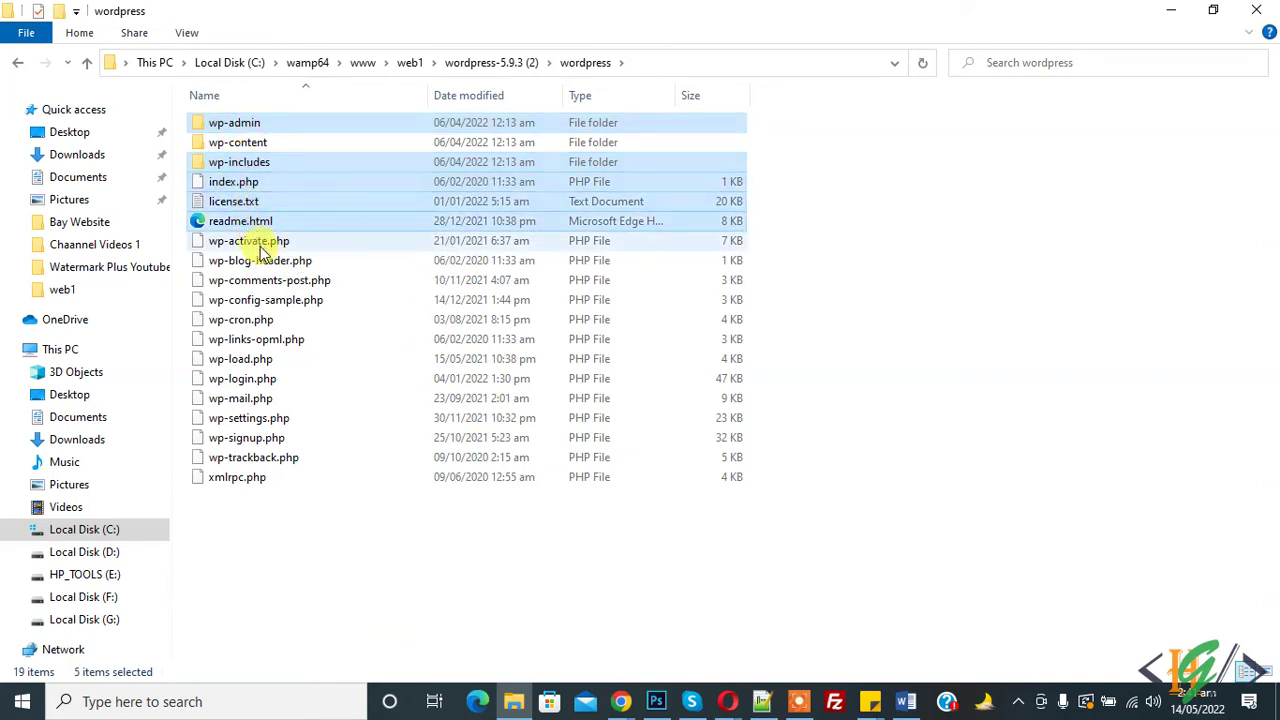
left_click(250, 242, "ctrl")
left_click(268, 283, "ctrl")
left_click(268, 301, "ctrl")
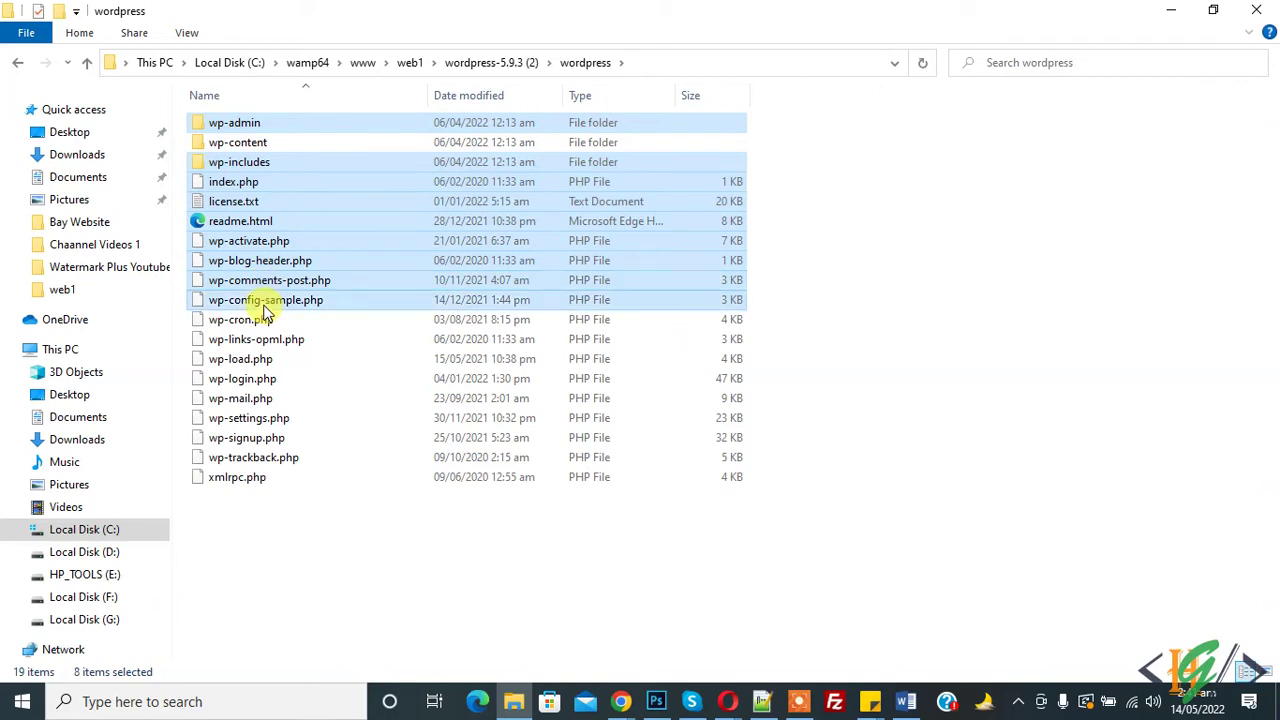
left_click(265, 321, "ctrl")
left_click(252, 359, "ctrl")
left_click(252, 379, "ctrl")
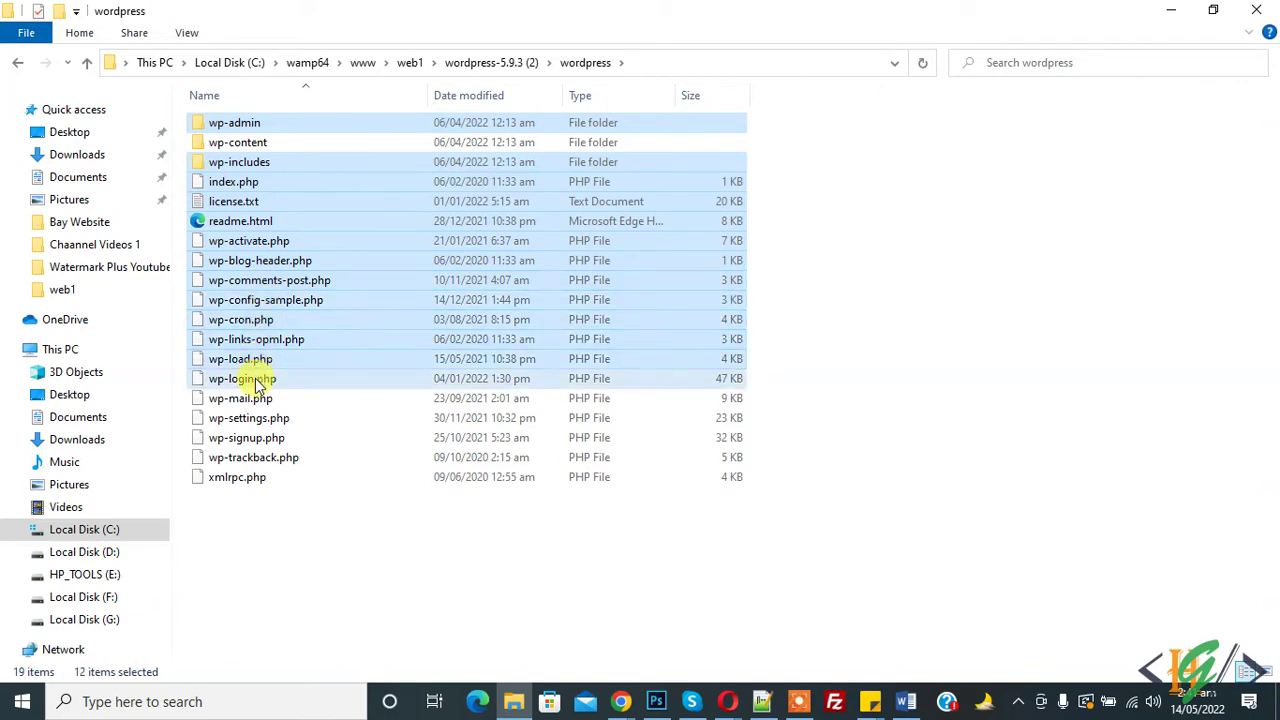
left_click(252, 398, "ctrl")
left_click(256, 418, "ctrl")
left_click(251, 437, "ctrl")
left_click(252, 458, "ctrl")
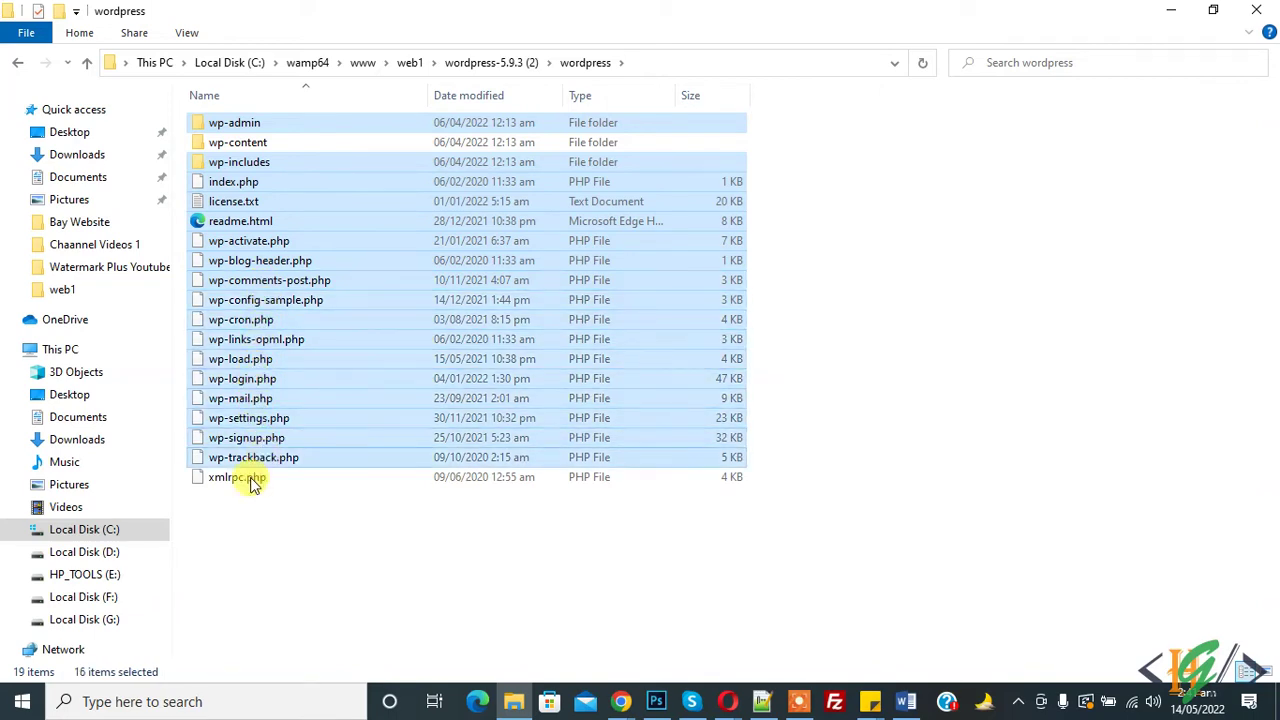
left_click(248, 478, "ctrl")
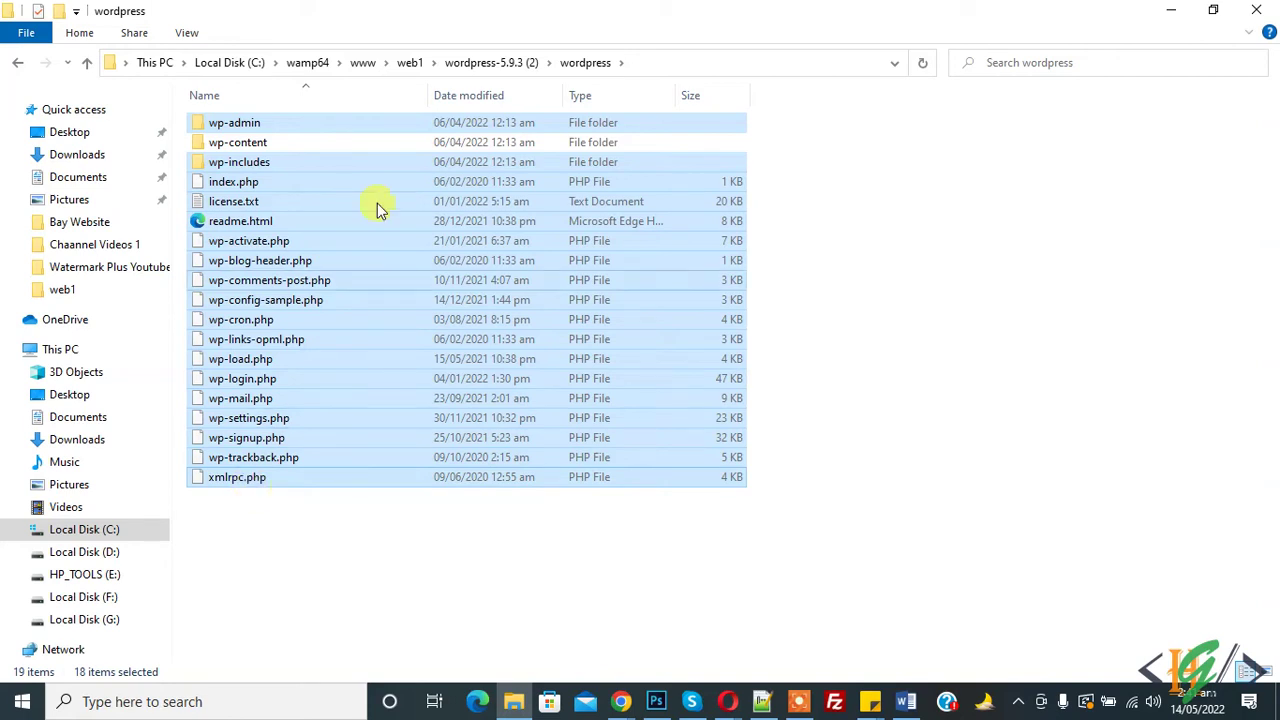
left_click(409, 64)
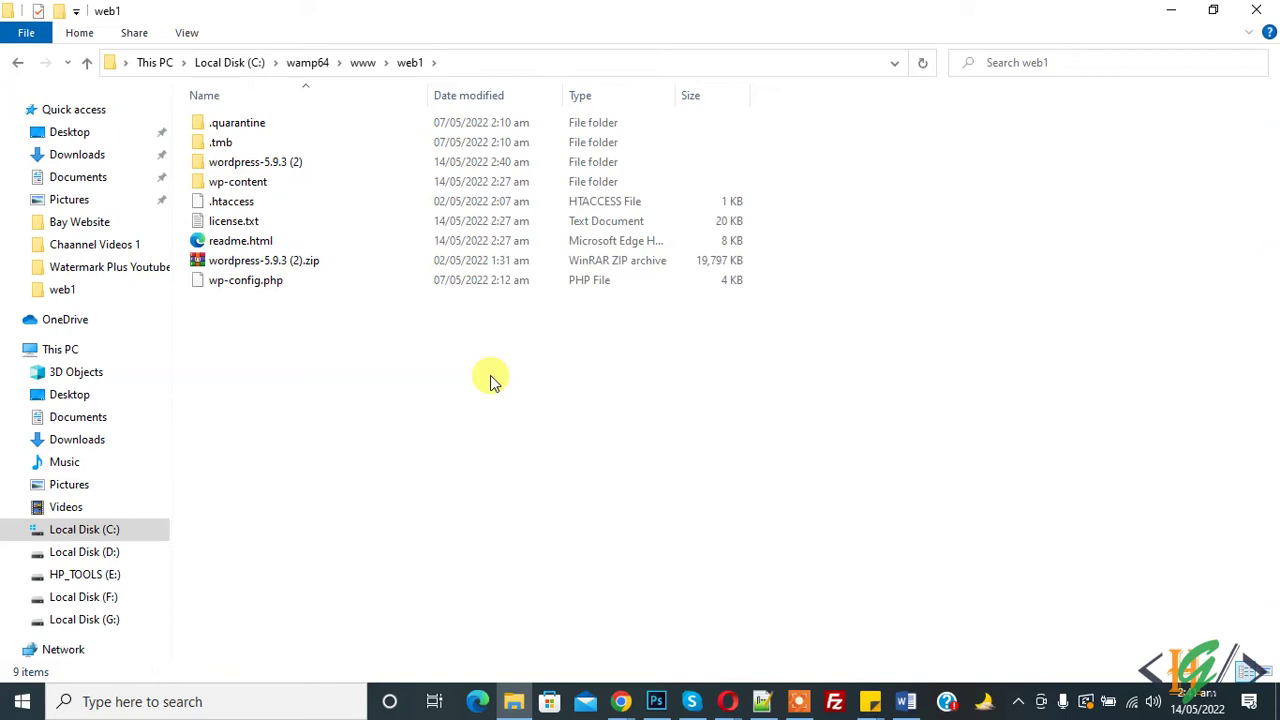
key("ctrl+v")
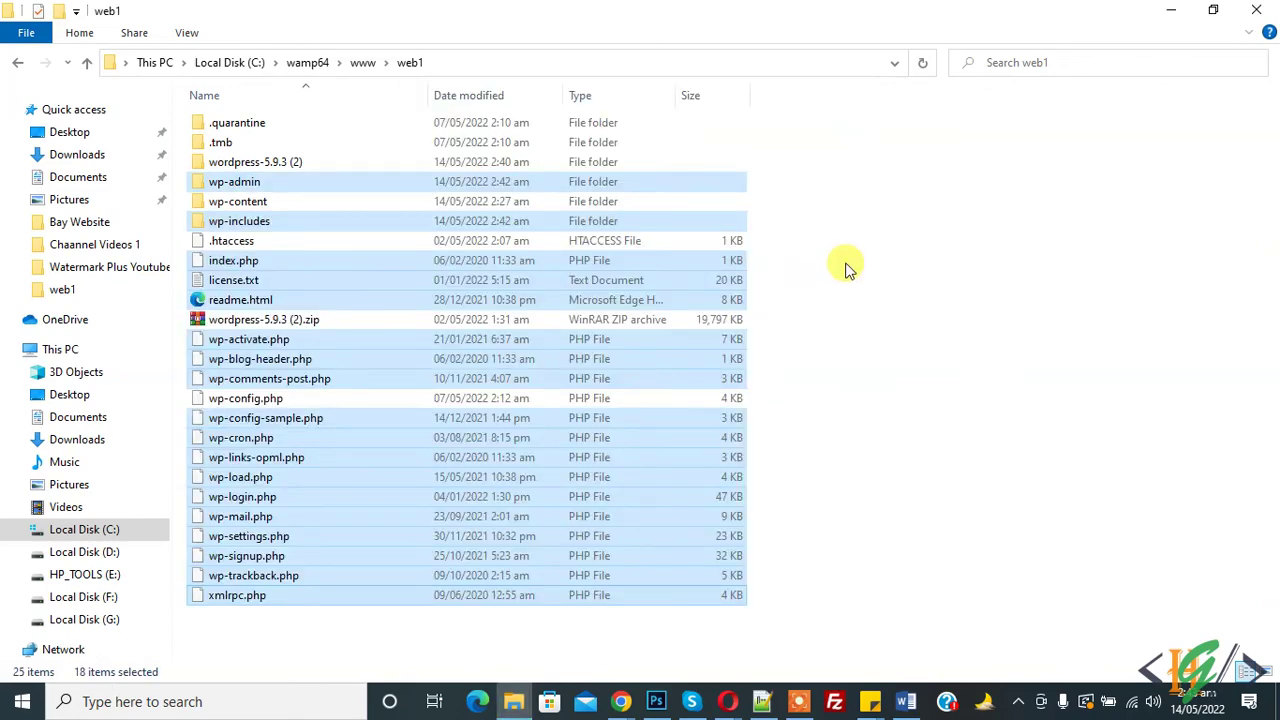
Step: Reload the Updates page, run the required database update, and confirm version 5.9.3
left_click(513, 702)
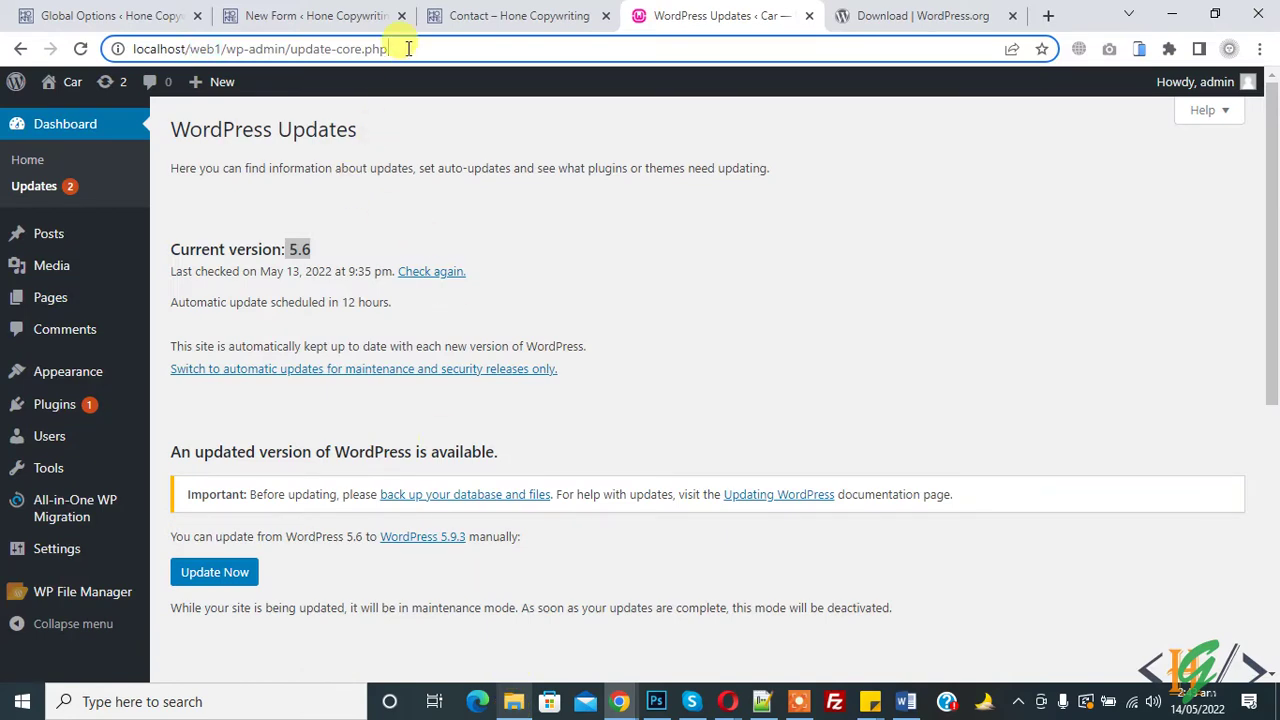
key("Return")
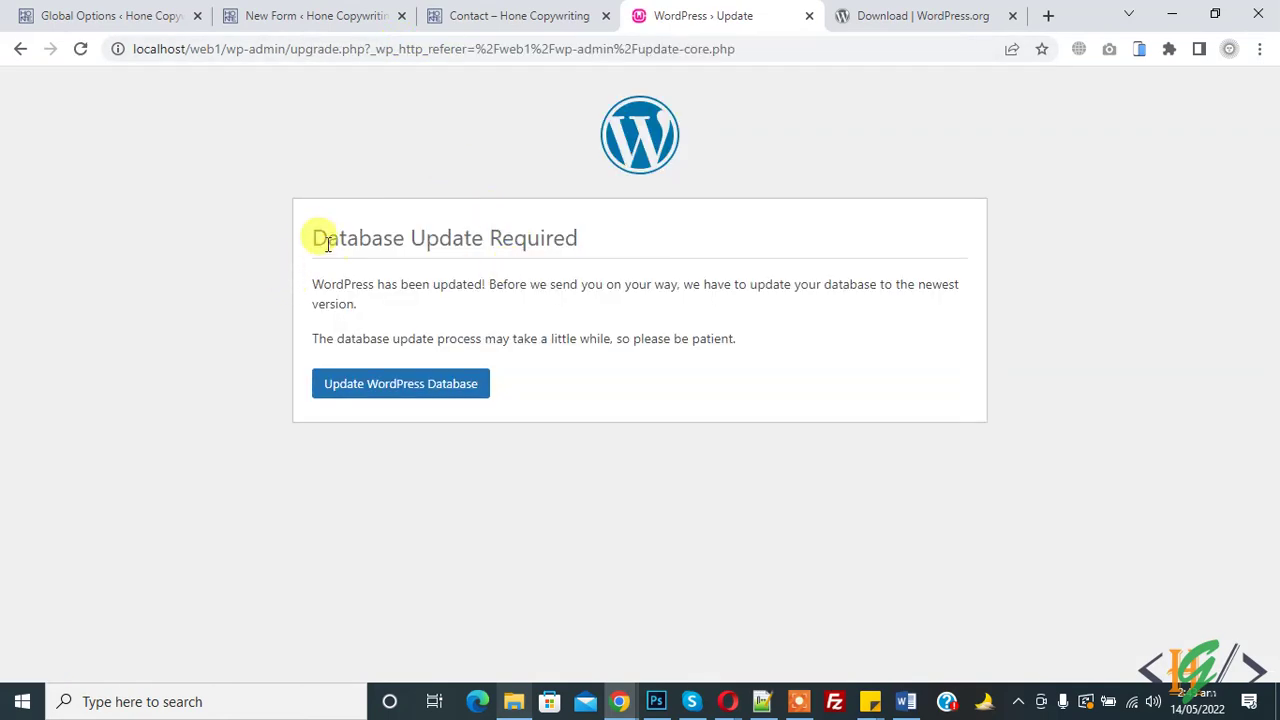
left_click_drag(314, 237, 540, 237)
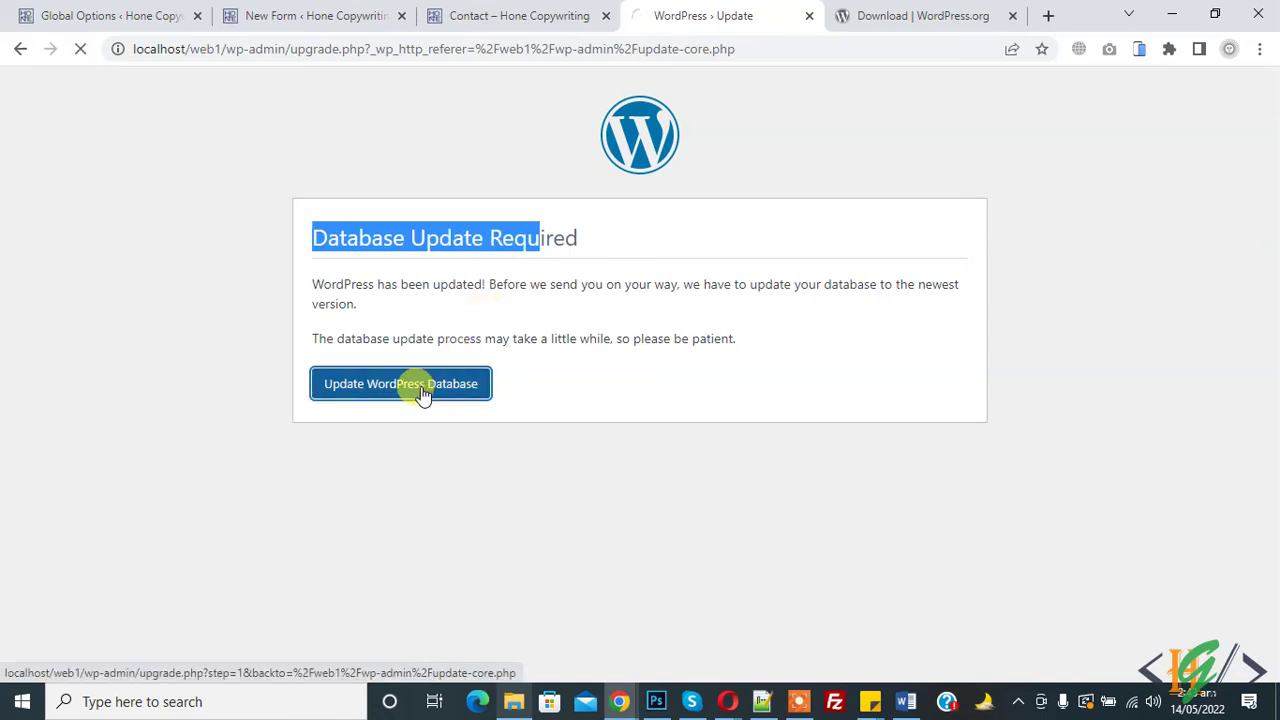
left_click(350, 330)
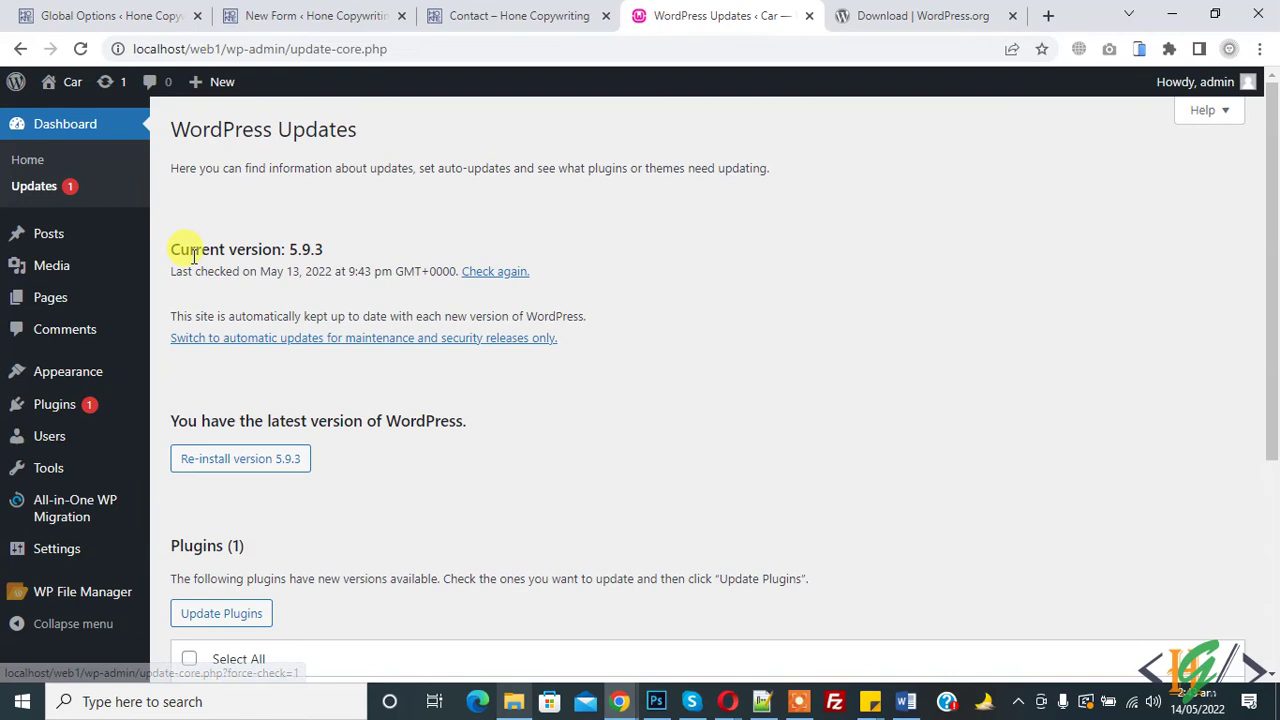
left_click_drag(166, 249, 345, 251)
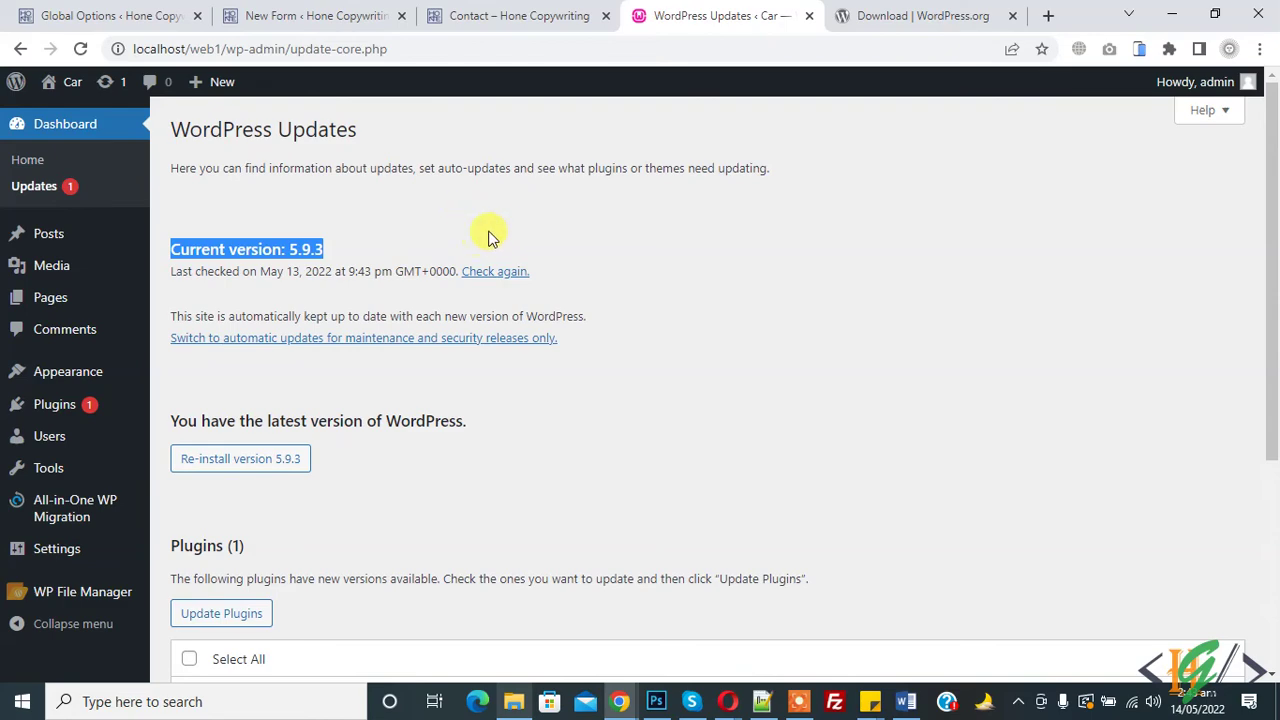
left_click(514, 701)
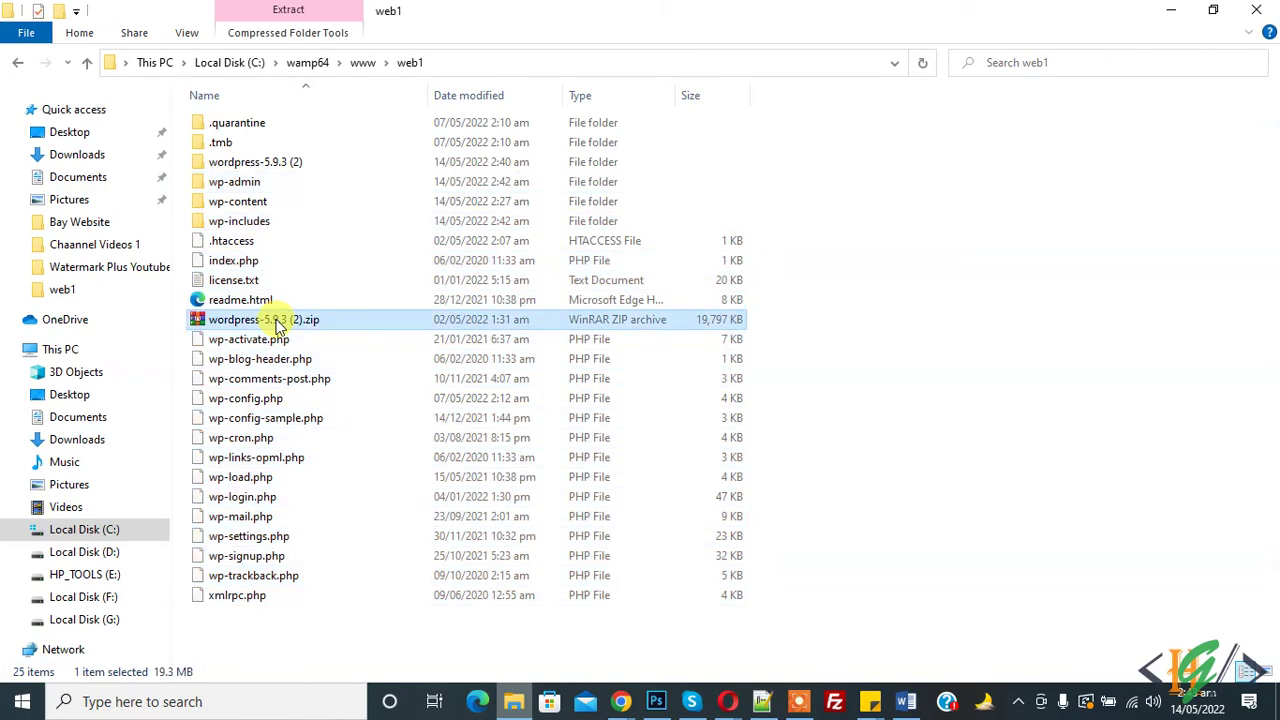
Step: Select the wordpress-5.9.3 (2) folder with its zip and send both to the Recycle Bin
left_click(250, 168, "ctrl")
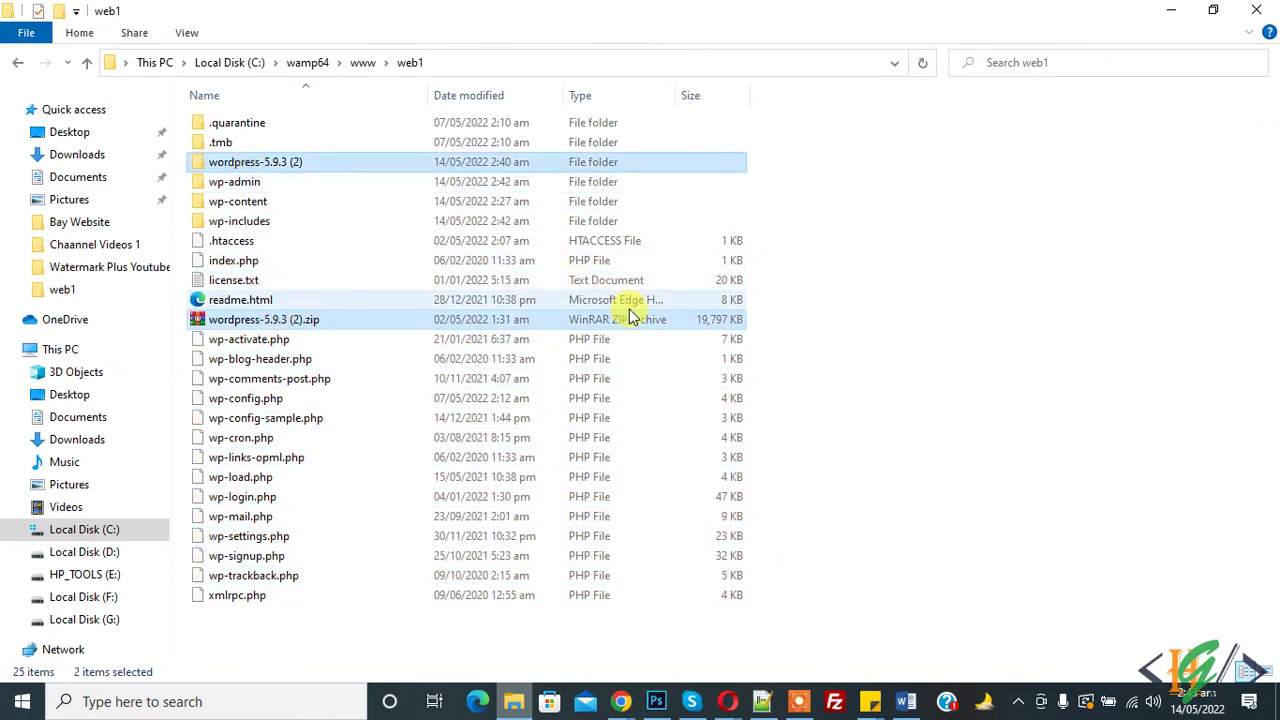
key("Delete")
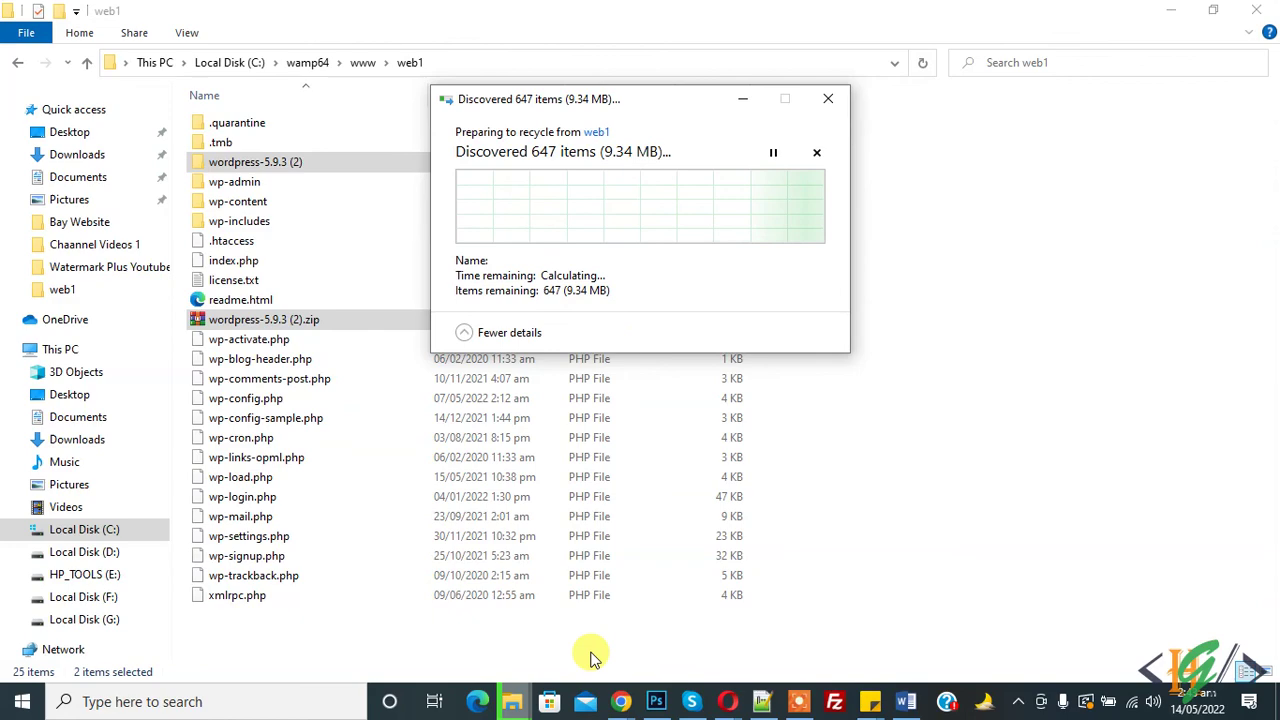
left_click(512, 705)
mouse_move(512, 705)
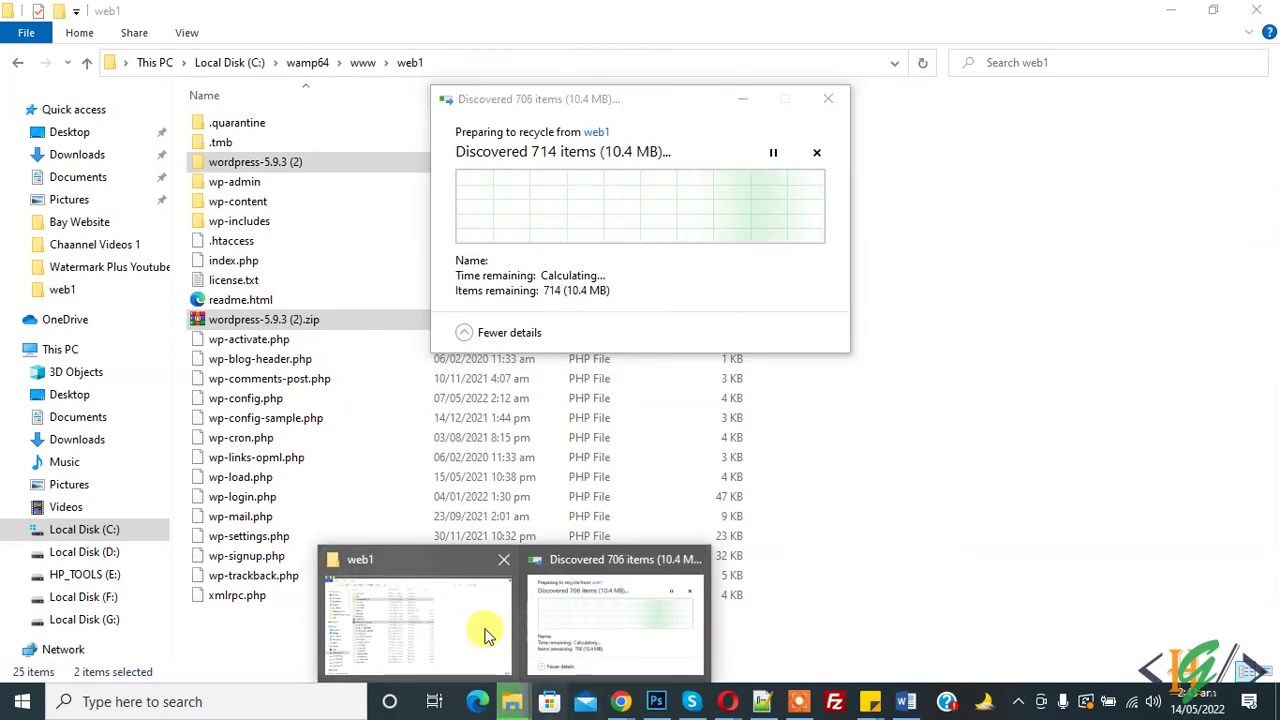